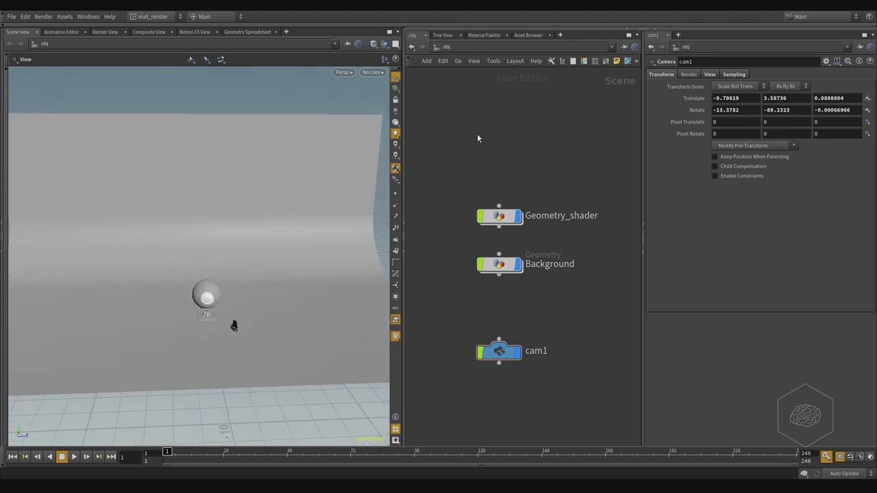
Step: Open the Geometry_shader object's network
middle_drag(515, 184, 490, 99)
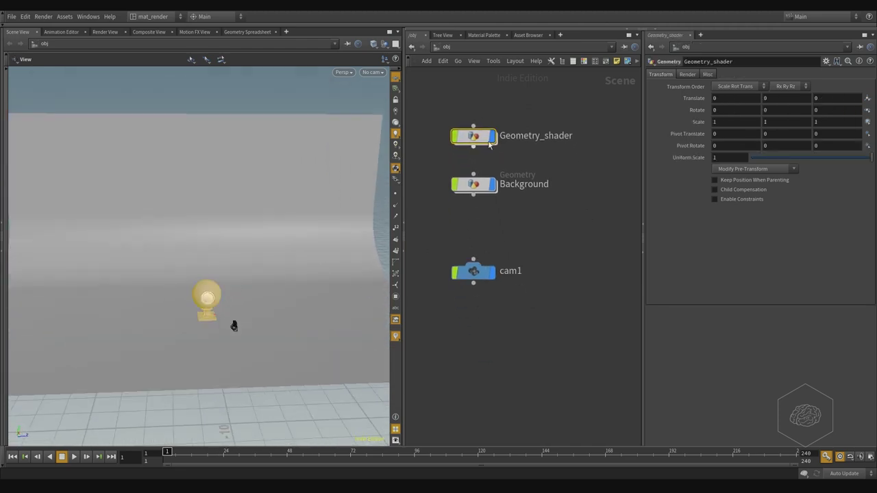
double_click(480, 137)
middle_drag(586, 164, 542, 187)
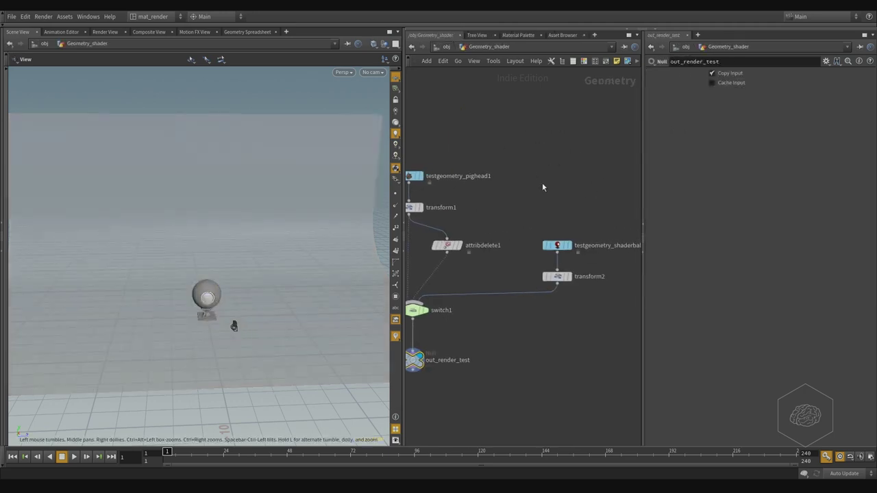
middle_drag(508, 139, 486, 103)
Step: Add a Test Geometry: Tommy node above the existing nodes in the Geometry_shader network
key(Tab)
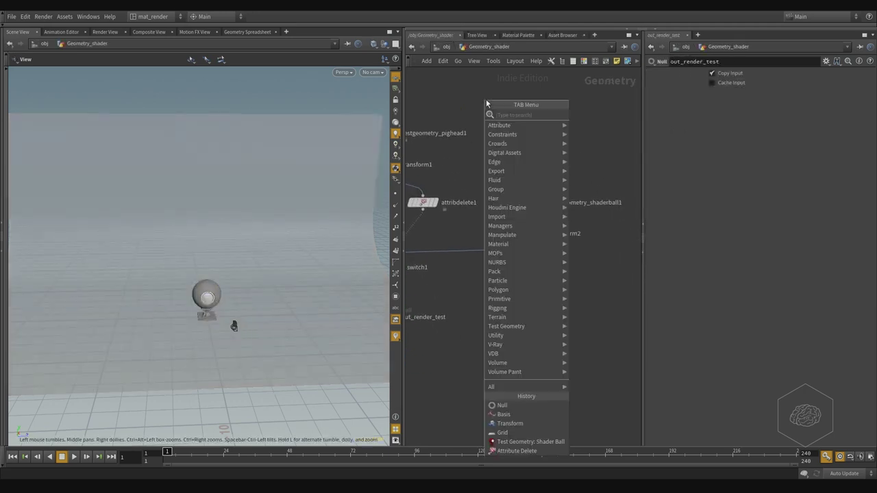
text(test)
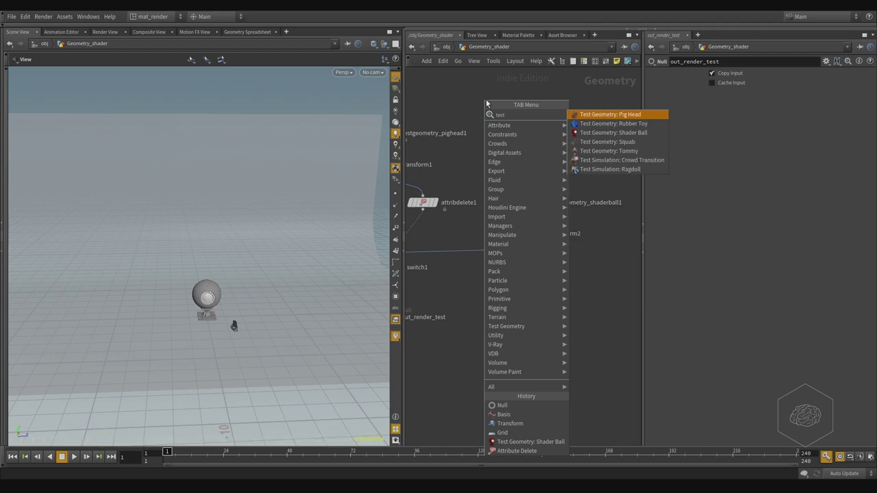
key(Down)
key(Down)
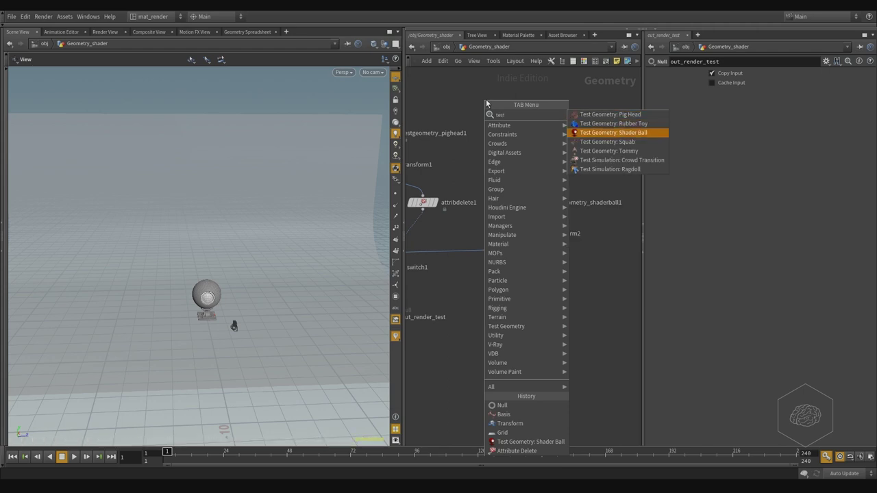
key(Down)
key(Down)
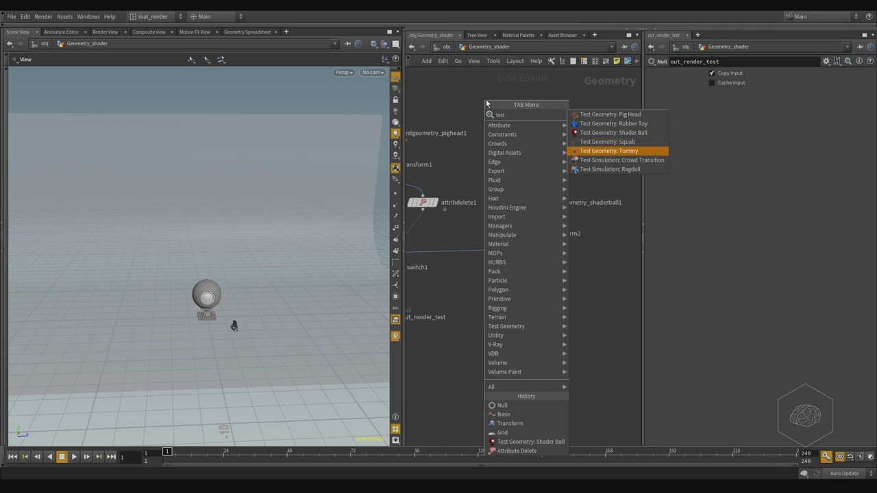
key(Down)
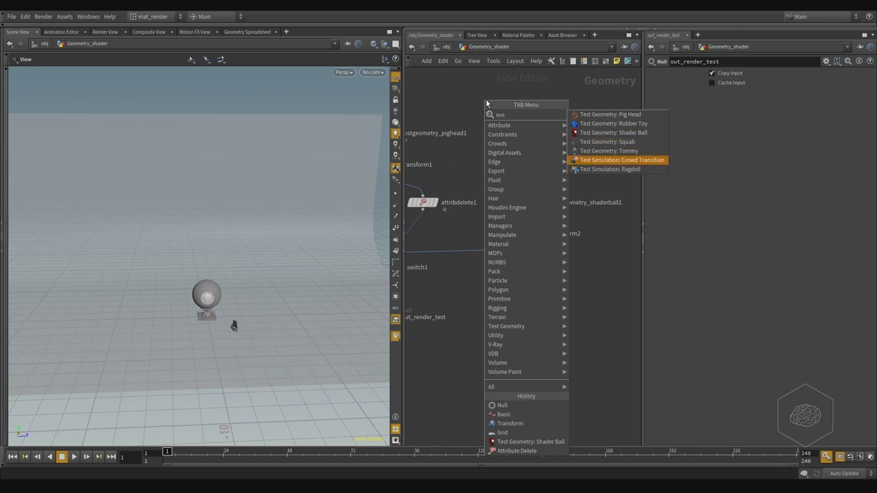
key(Down)
key(Down)
key(Up)
key(Up)
key(Up)
key(Down)
key(Down)
key(Down)
key(Up)
key(Down)
key(Up)
key(Up)
key(Up)
key(Return)
click(486, 100)
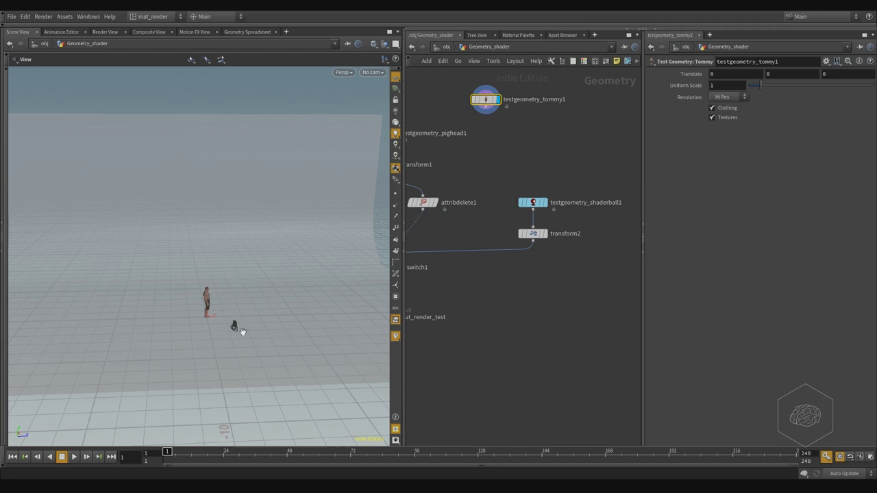
Step: Frame the Tommy figure in the viewport and examine it from the front
key(g)
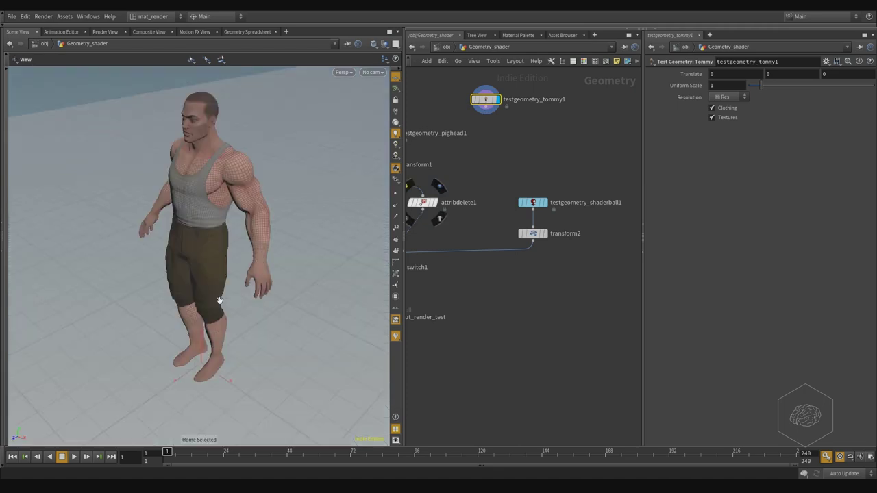
drag(223, 264, 192, 222)
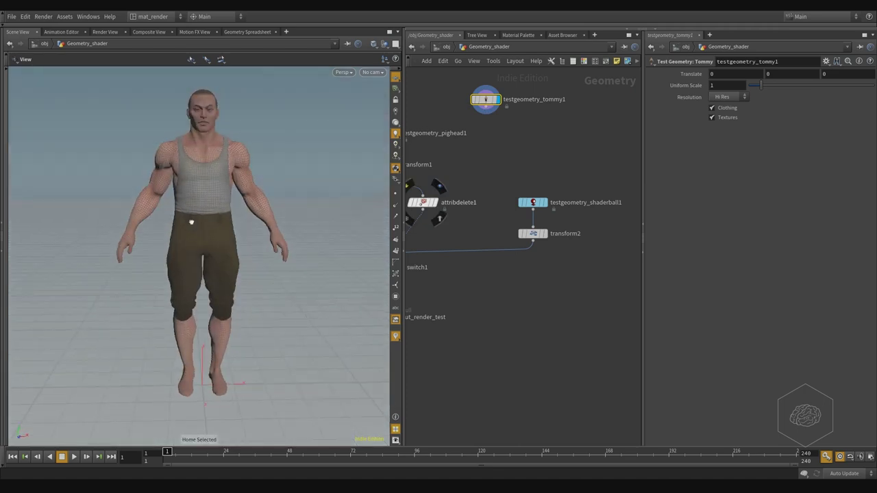
key(h)
Step: Display the testgeometry_pighead1 node and frame the pig head in the viewport
click(483, 175)
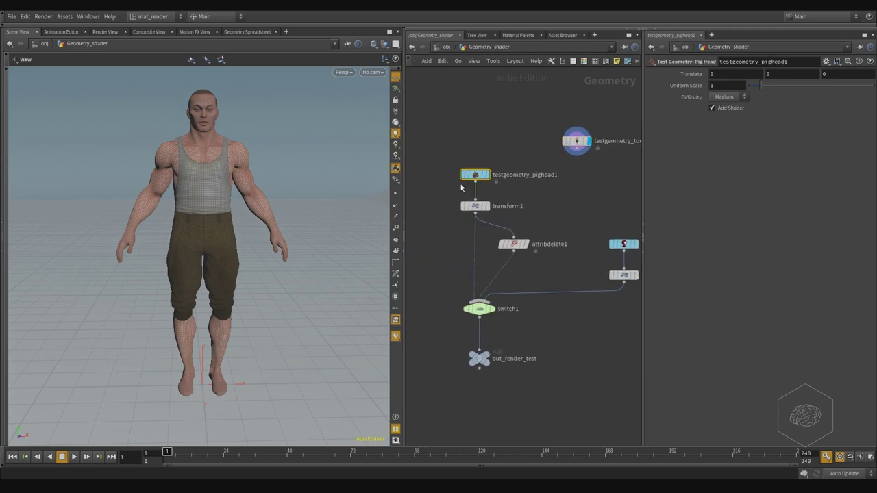
click(488, 175)
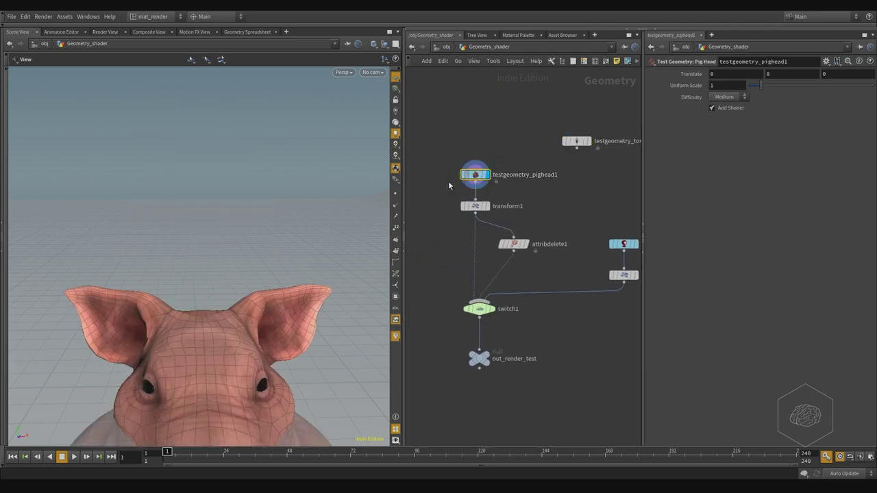
key(f)
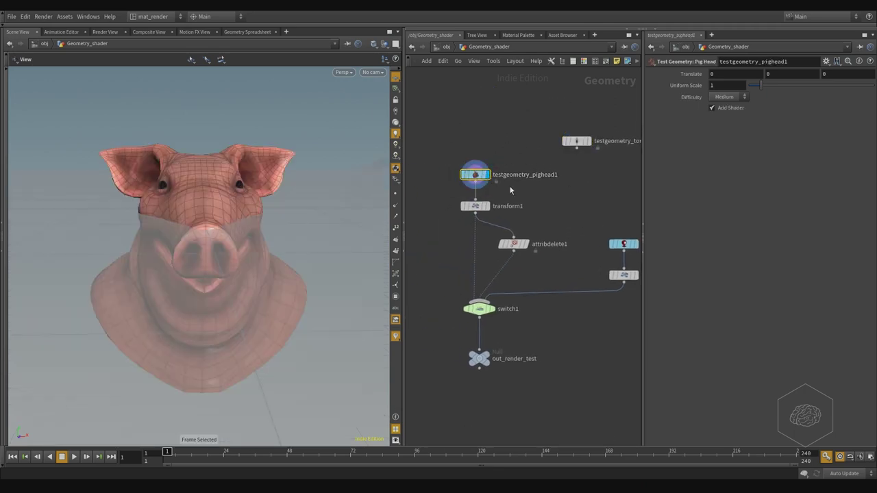
Step: Delete the testgeometry_tommy1 node from the network
middle_drag(579, 181, 555, 190)
click(553, 149)
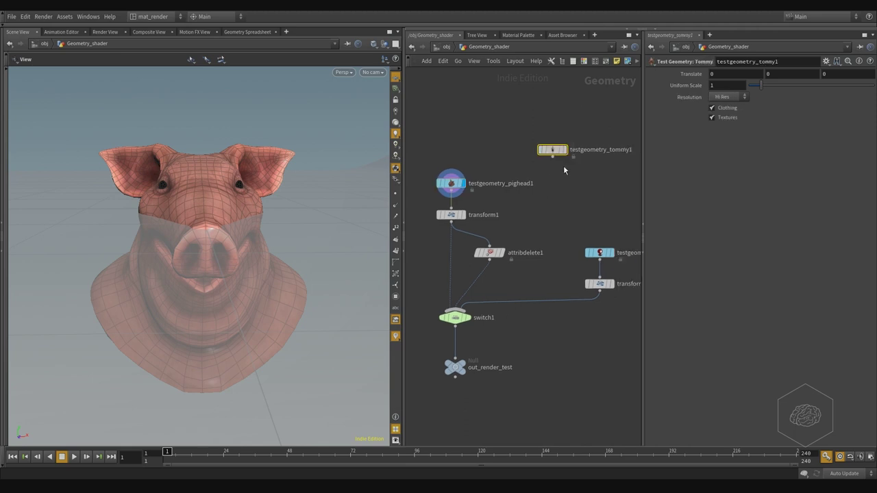
key(Delete)
Step: Display the testgeometry_shaderball1 node and examine the shader ball from several angles
click(600, 253)
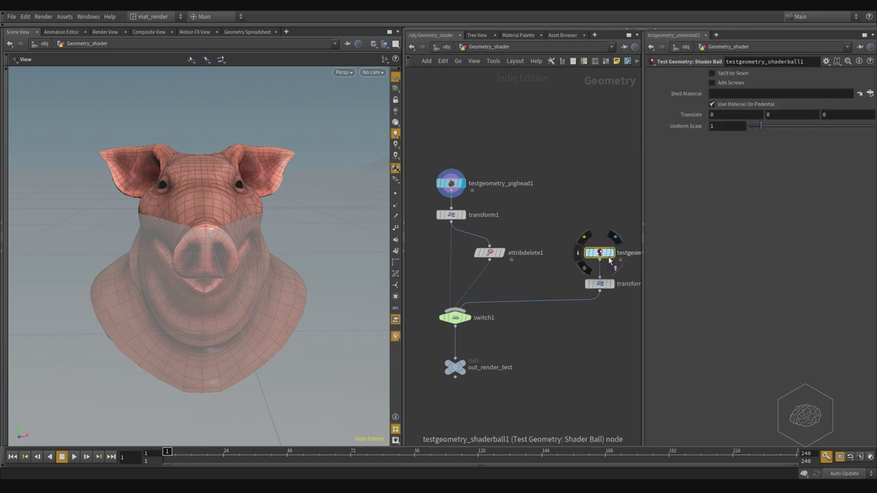
click(607, 255)
drag(152, 207, 249, 210)
right_drag(76, 160, 157, 161)
middle_drag(226, 112, 218, 235)
drag(218, 236, 386, 203)
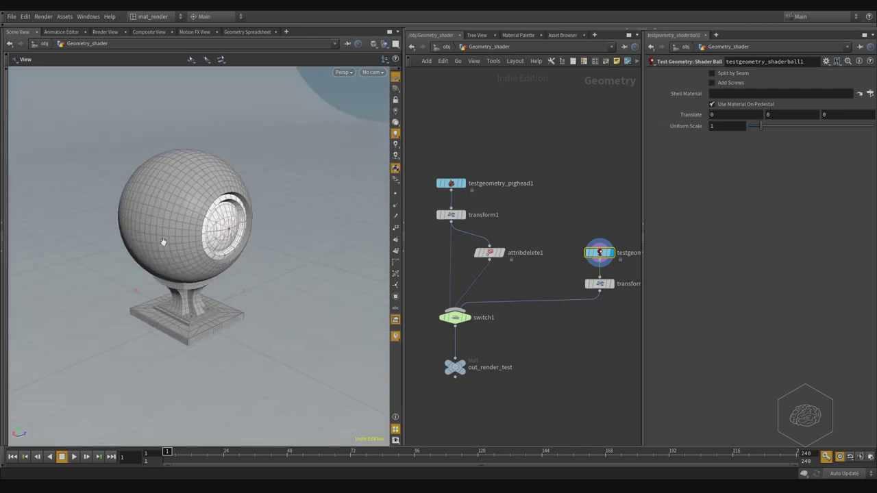
Step: Check the node information of testgeometry_shaderball1 and close it again
mouse_move(591, 257)
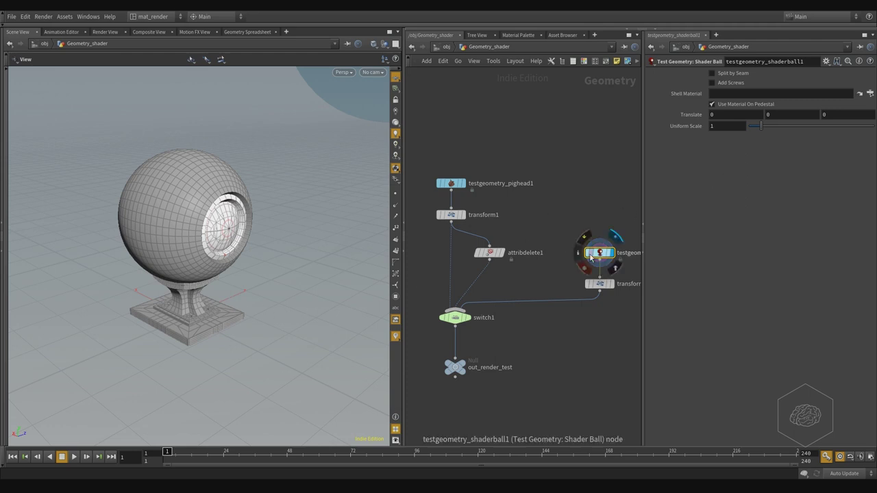
click(580, 253)
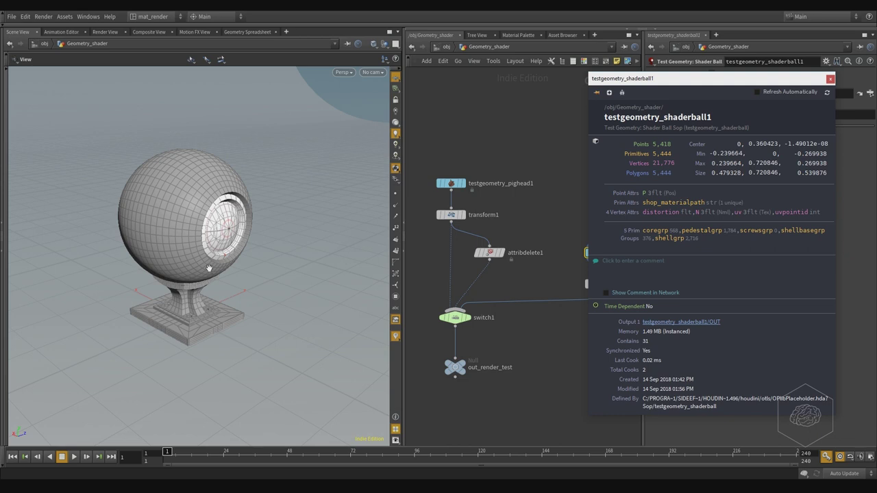
mouse_move(591, 267)
click(829, 79)
Step: Display the transform2 node and examine the scaled shader ball
drag(636, 333, 587, 279)
click(609, 284)
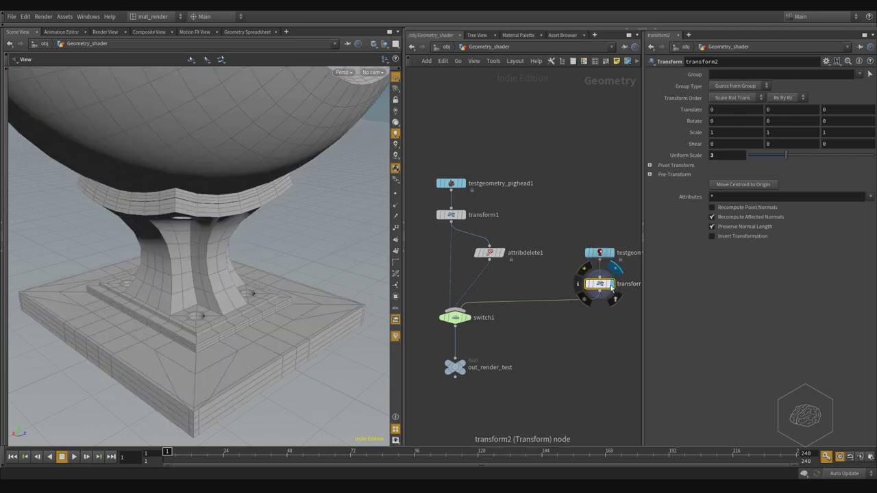
middle_drag(224, 170, 235, 256)
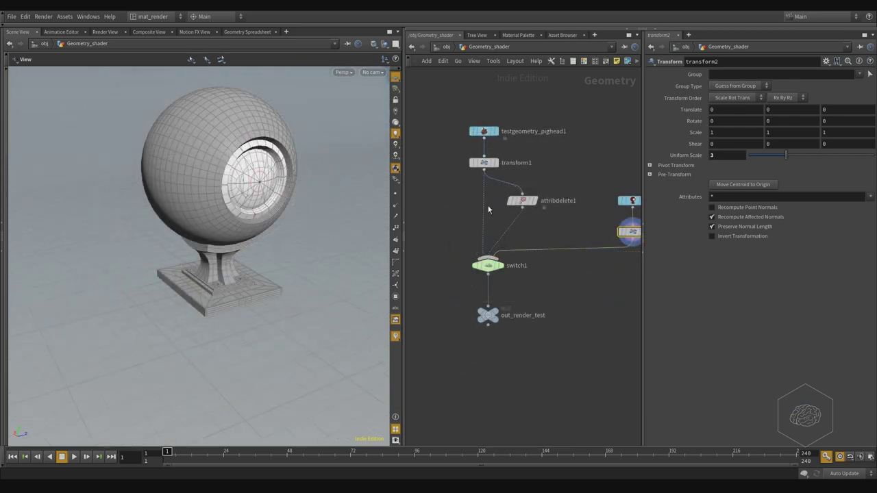
Step: Set the display back to the out_render_test null and return to the object level
drag(566, 283, 494, 322)
click(503, 300)
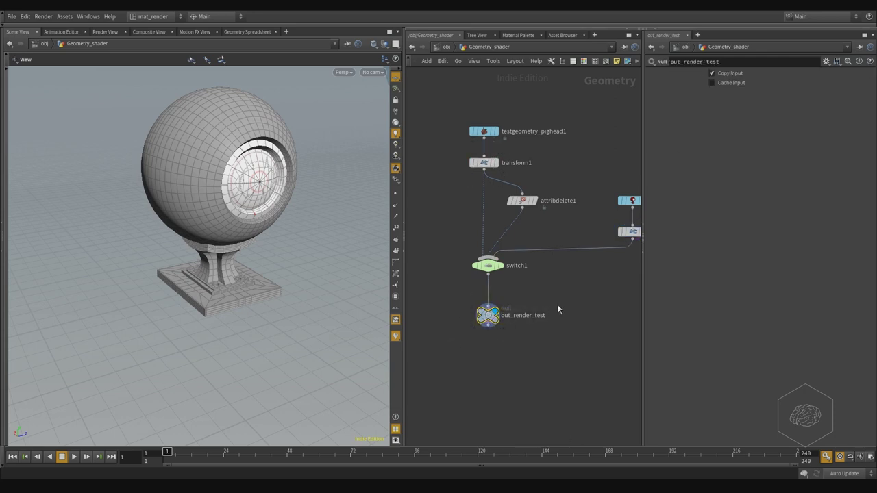
click(444, 46)
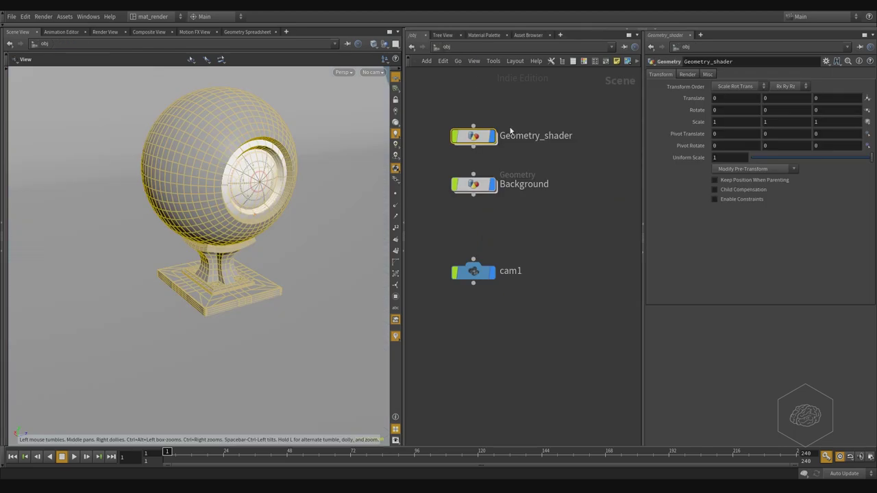
Step: Open the Background object's network and review the grid1 settings and the whole backdrop
click(473, 185)
double_click(472, 185)
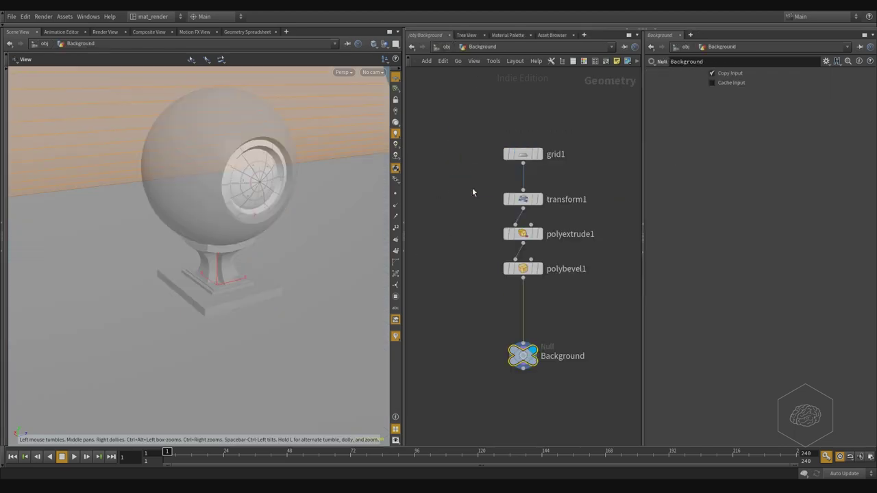
drag(586, 113, 405, 181)
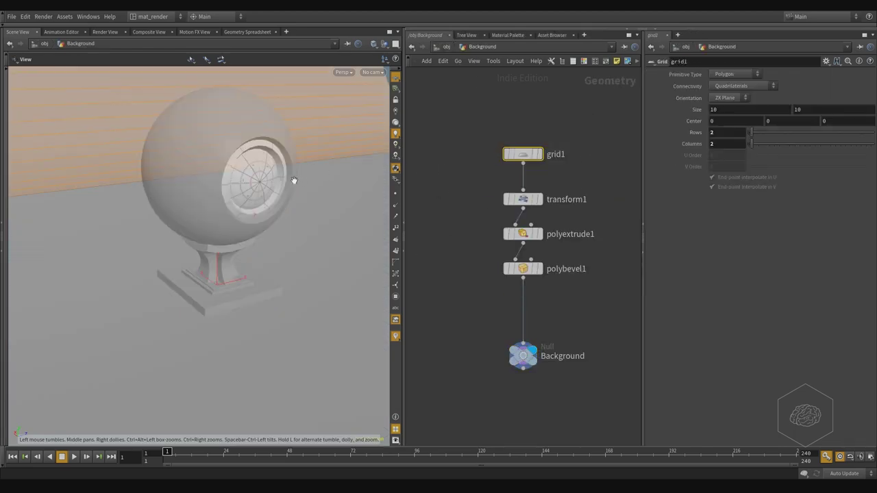
drag(299, 180, 215, 224)
right_drag(257, 198, 189, 243)
drag(190, 243, 231, 267)
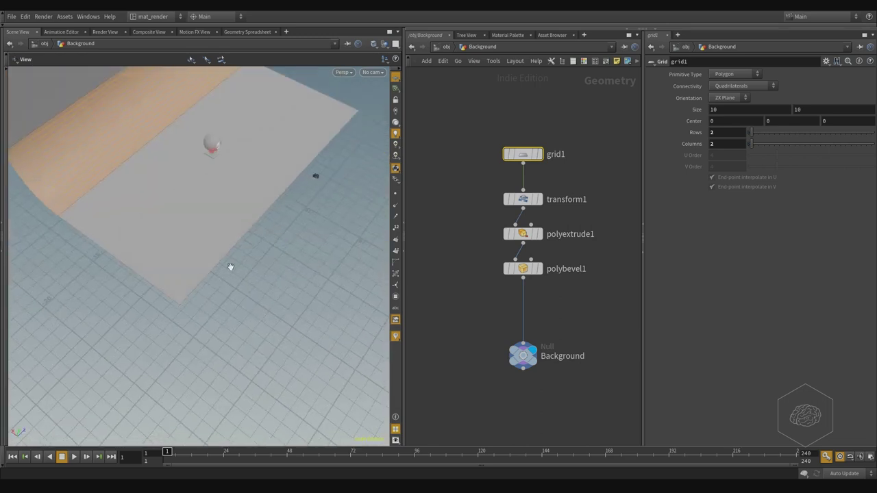
Step: Display transform1, polyextrude1 and polybevel1 one after another to review how the backdrop is built
click(529, 200)
click(538, 199)
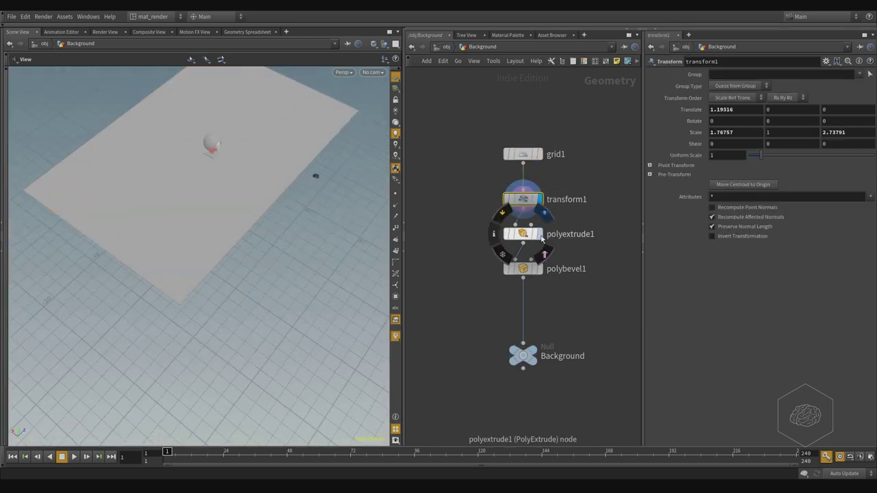
click(539, 233)
drag(121, 170, 135, 248)
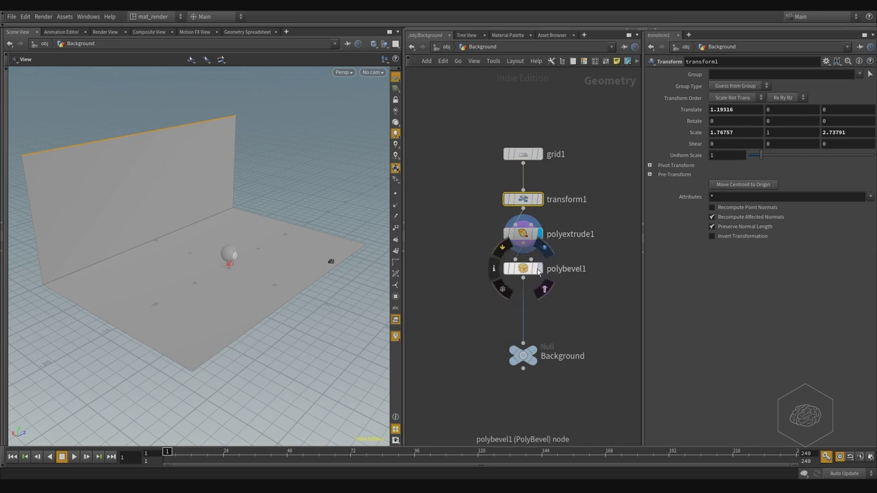
click(539, 268)
click(523, 268)
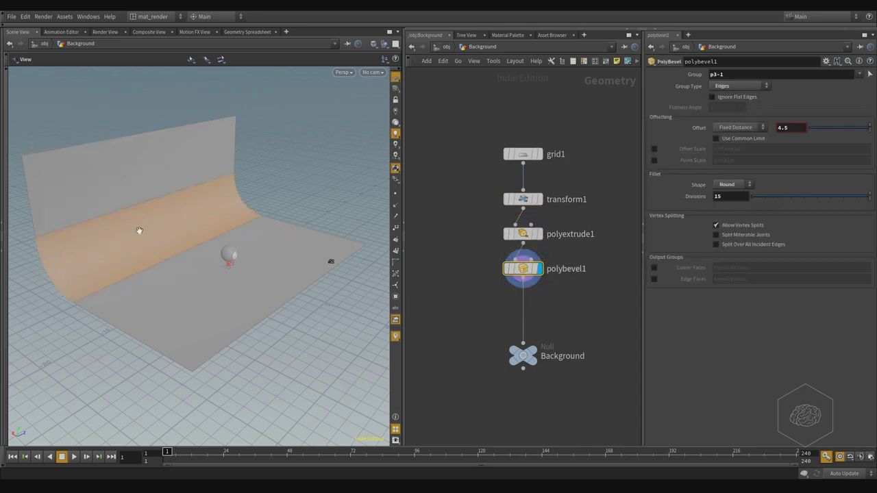
Step: Display the Background null and examine the finished curved backdrop from different angles
click(531, 353)
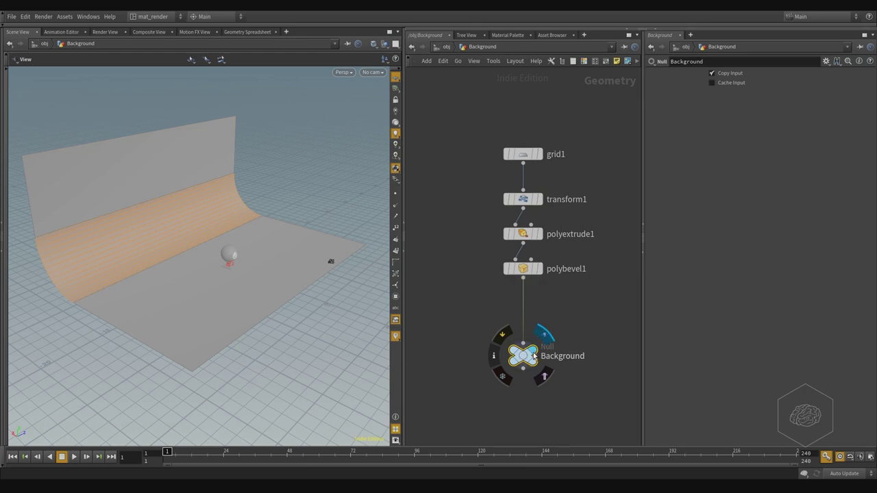
click(545, 336)
drag(313, 185, 322, 163)
right_click(322, 146)
click(281, 137)
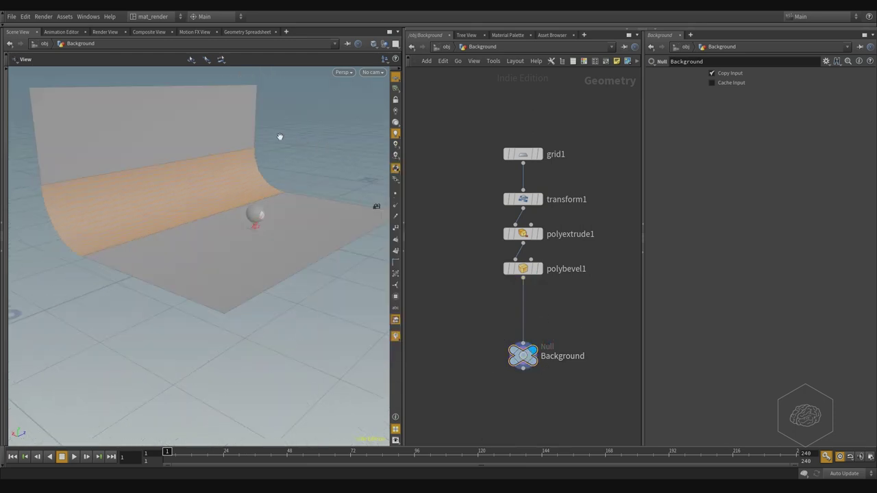
key(s)
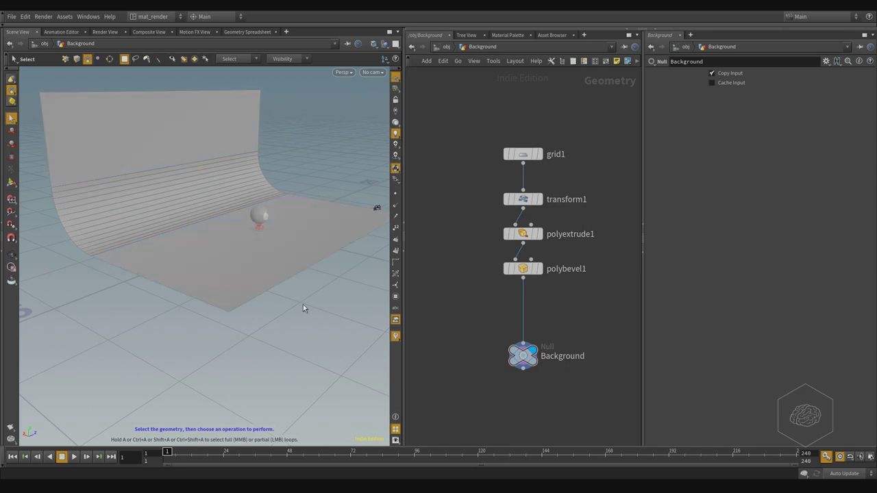
key(Escape)
drag(266, 240, 259, 145)
Step: Select the backdrop's entire boundary edge loop at polybevel1 and extrude it with a PolyExtrude node
key(s)
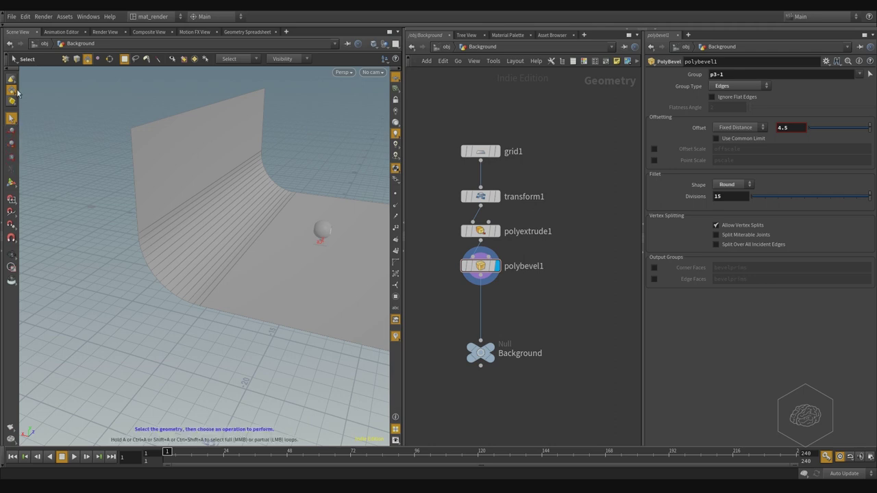
click(10, 97)
click(37, 105)
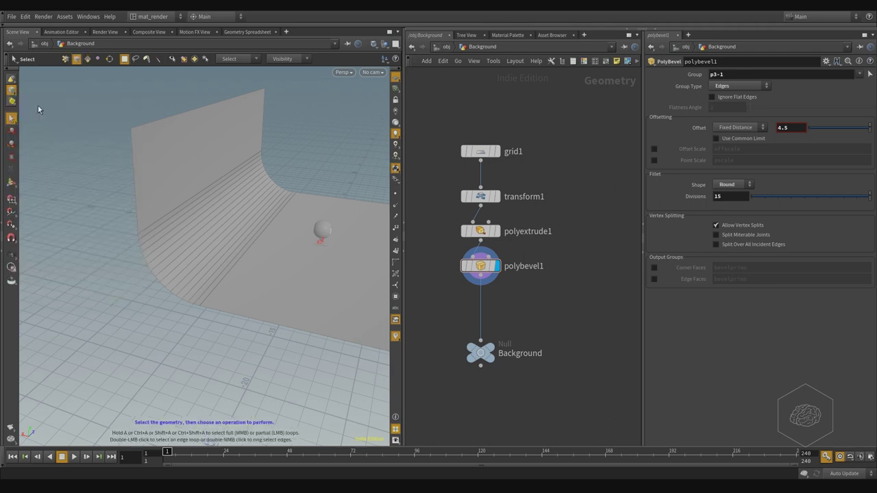
double_click(155, 125)
key(Tab)
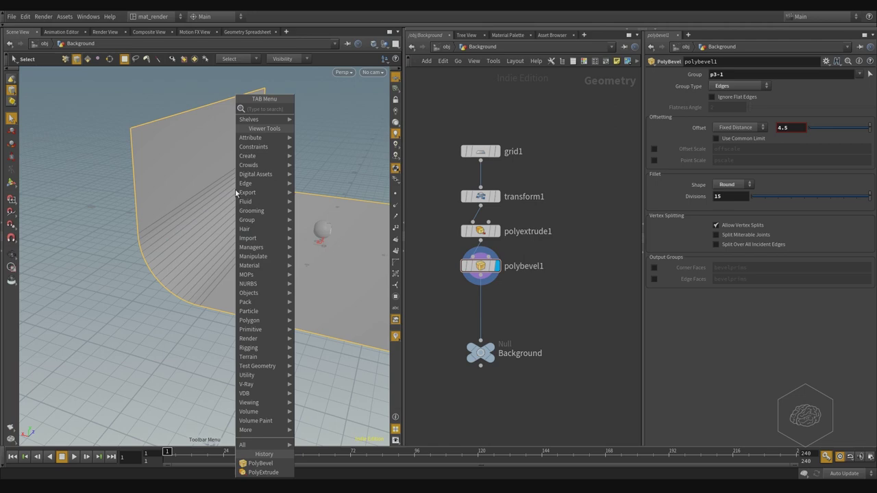
text(polyextr)
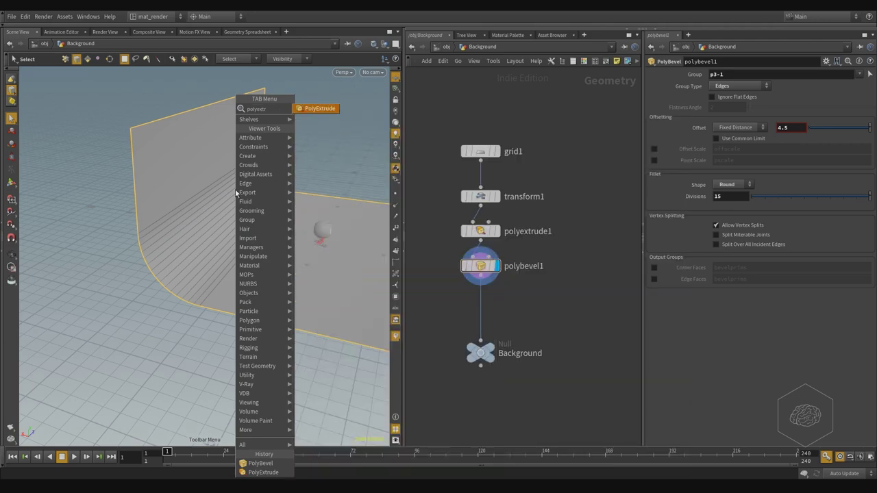
key(Return)
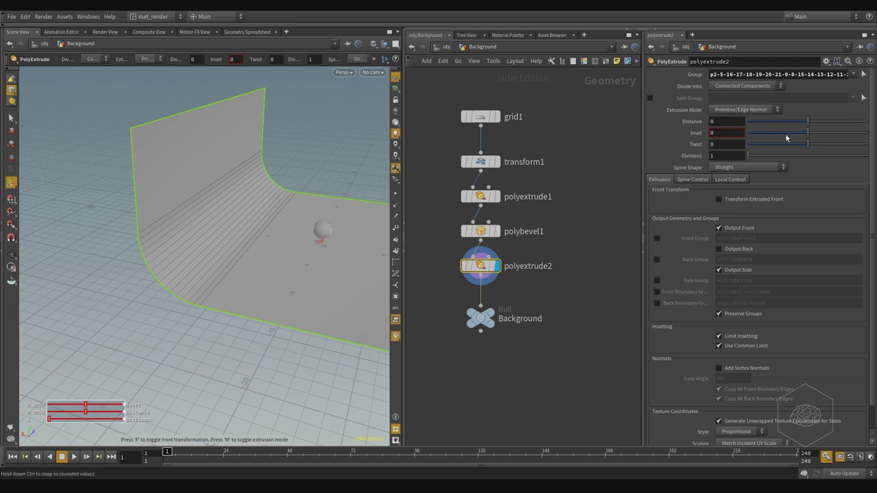
Step: Switch the boundary extrusion's mode to Point Normal and set its distance to -1
drag(807, 121, 850, 121)
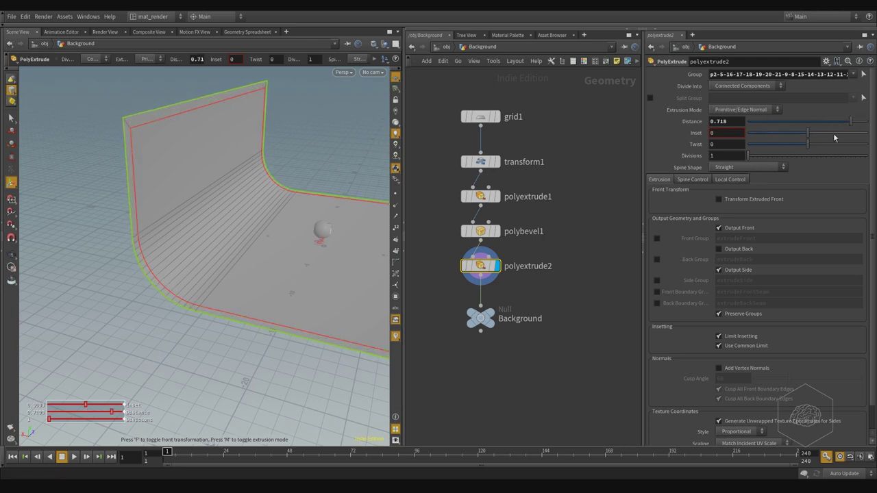
click(760, 113)
click(754, 126)
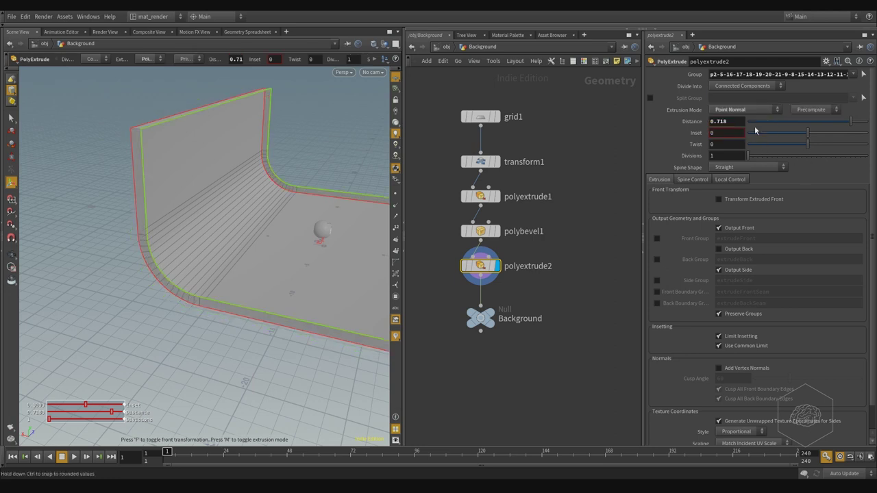
drag(840, 121, 721, 126)
key(Escape)
Step: Bridge the two vertical outer edges behind the backdrop's upright wall with PolyBridge, using a Straight spine shape
drag(164, 133, 311, 178)
key(s)
alt+drag(142, 220, 159, 248)
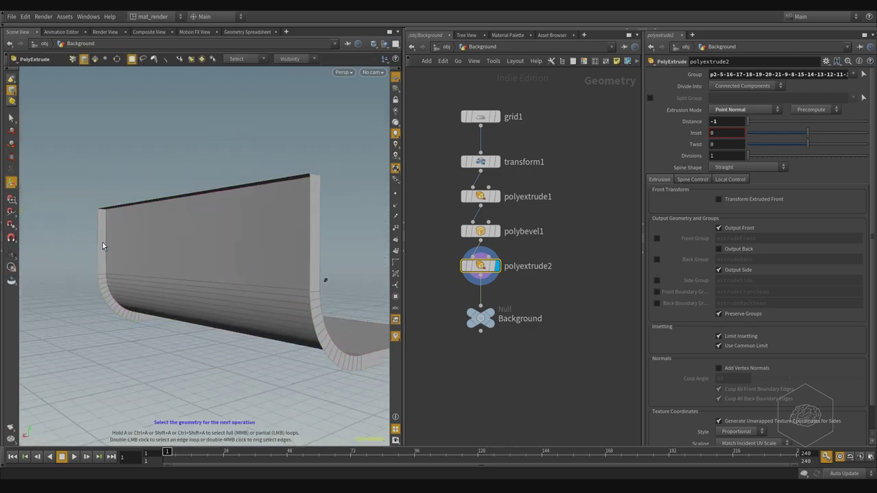
key(Tab)
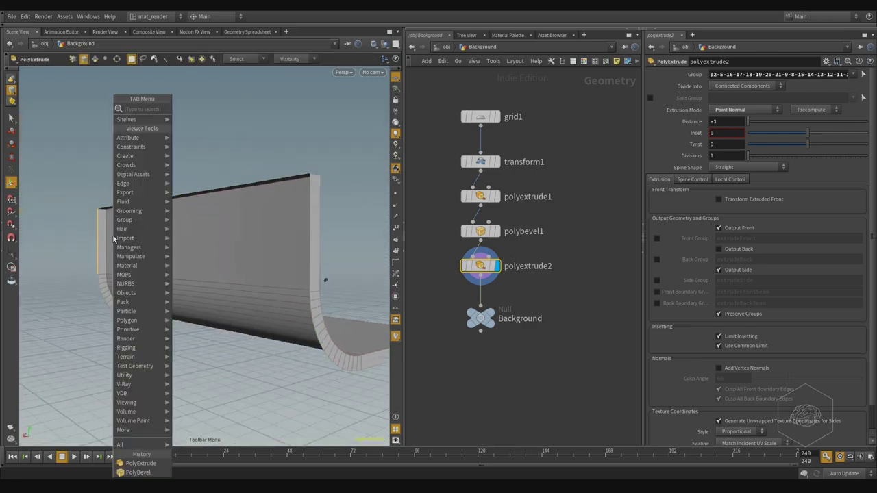
text(polye)
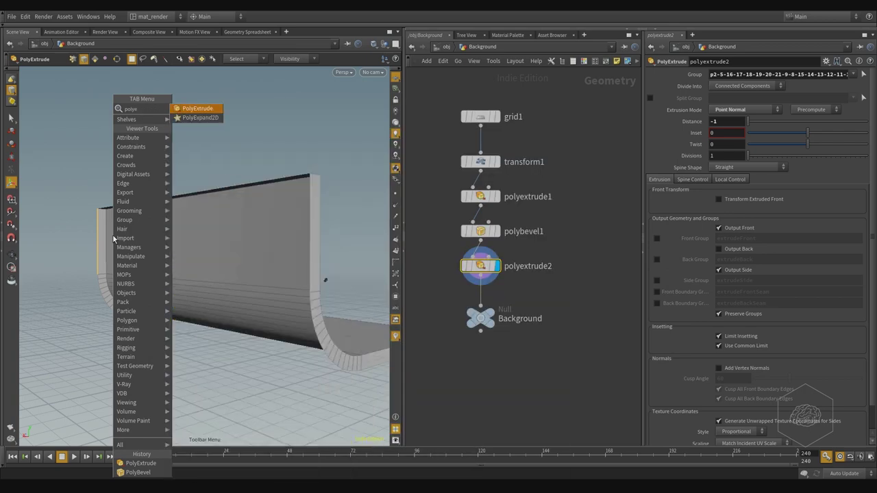
key(BackSpace)
key(BackSpace)
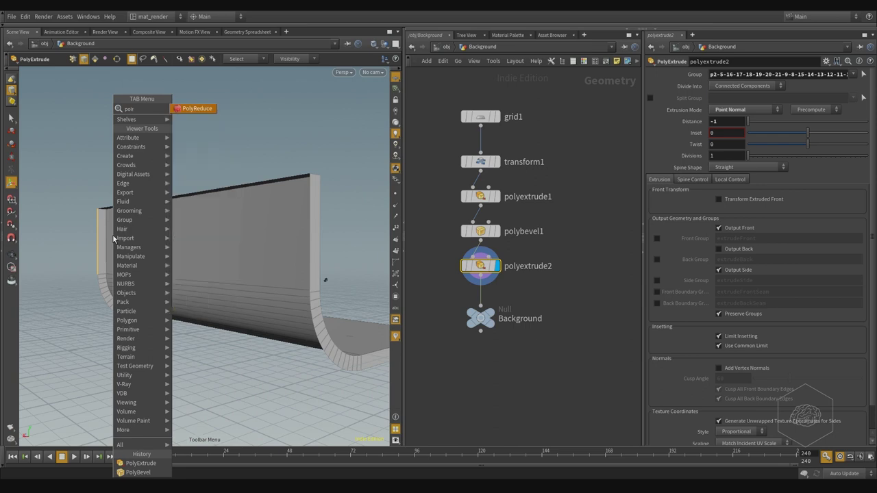
text(b)
key(BackSpace)
text(ybr)
key(Return)
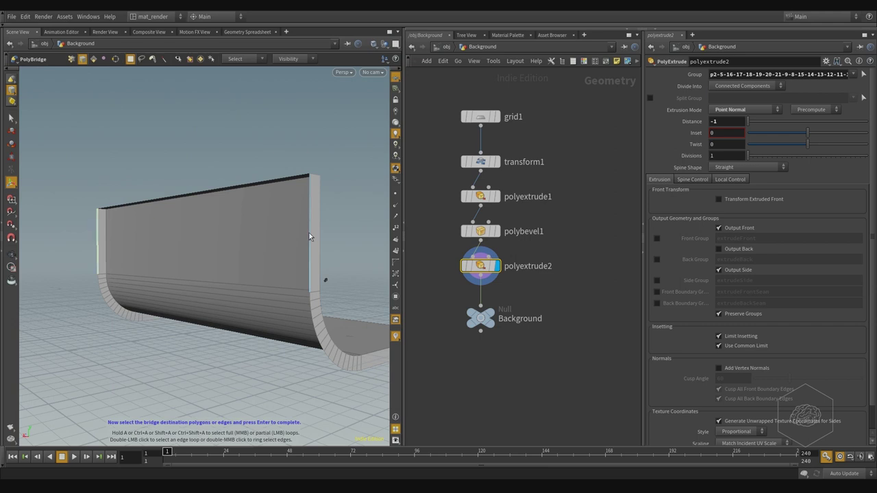
key(Return)
click(745, 87)
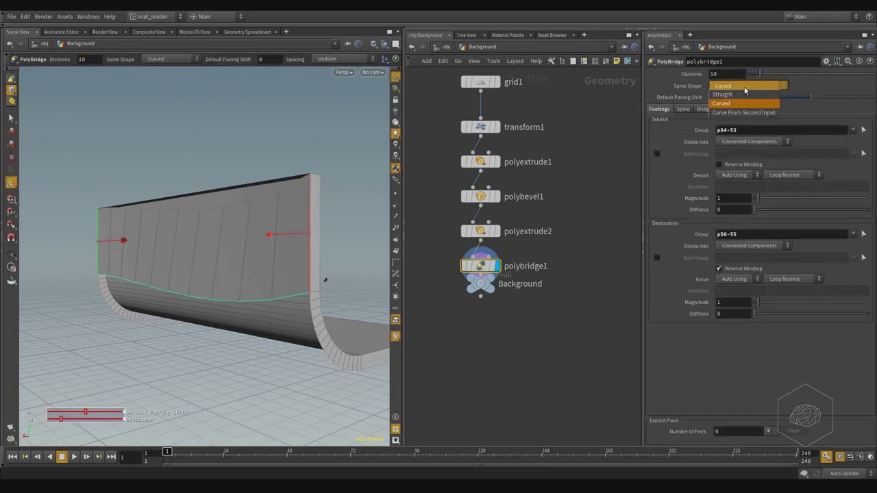
click(745, 95)
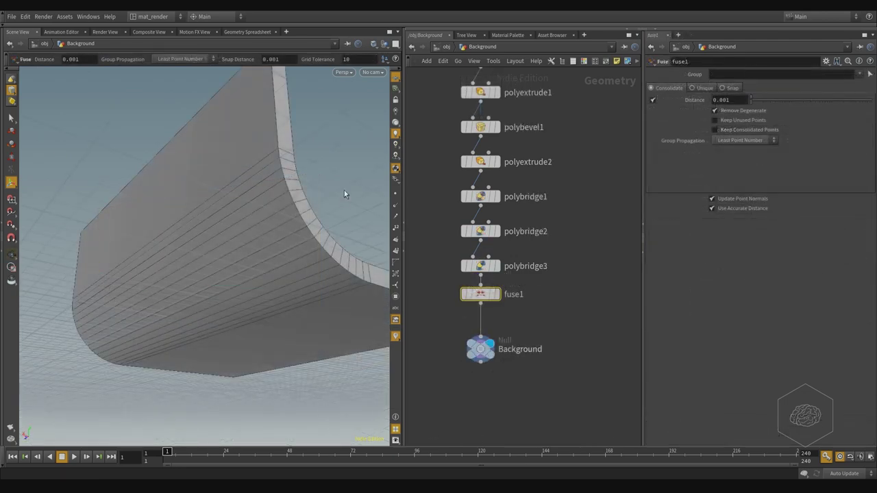
Step: Examine the closed, thickened backdrop from the front and review the viewport's Guides display options
key(Escape)
drag(352, 182, 194, 231)
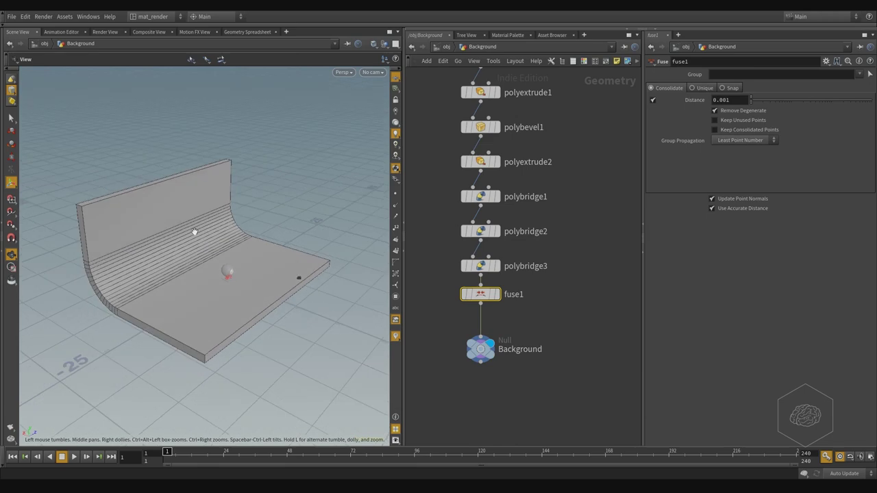
scroll(190, 257, up, 5)
scroll(194, 279, down, 2)
drag(235, 284, 272, 243)
key(Return)
key(d)
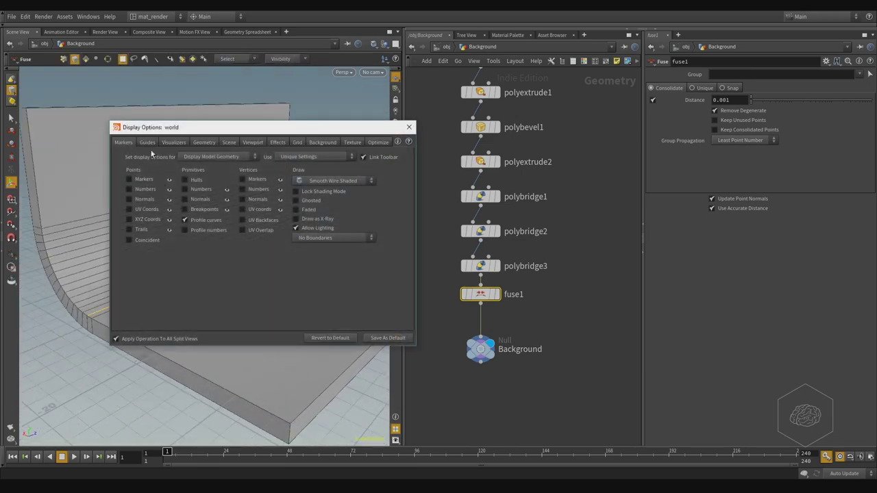
click(147, 142)
click(158, 166)
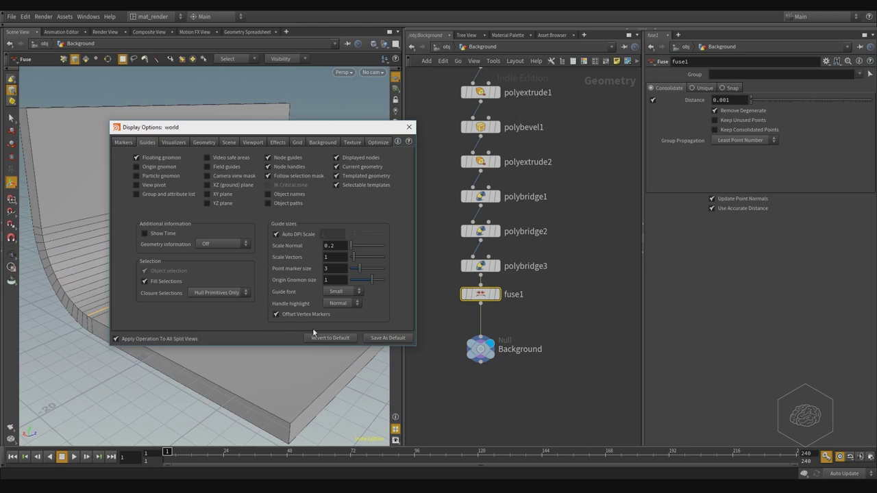
click(409, 128)
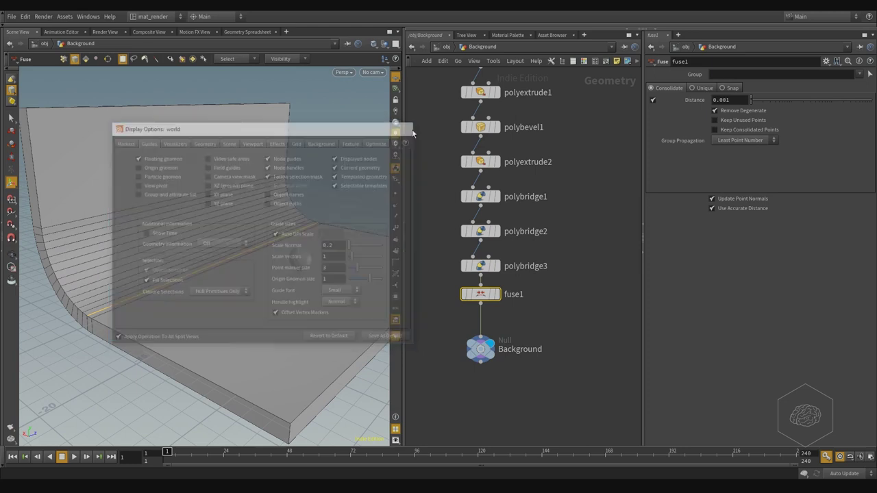
Step: Look over the finished backdrop around the shader ball and return to the object level
alt+drag(324, 110, 326, 161)
alt+middle_drag(327, 161, 305, 196)
click(575, 159)
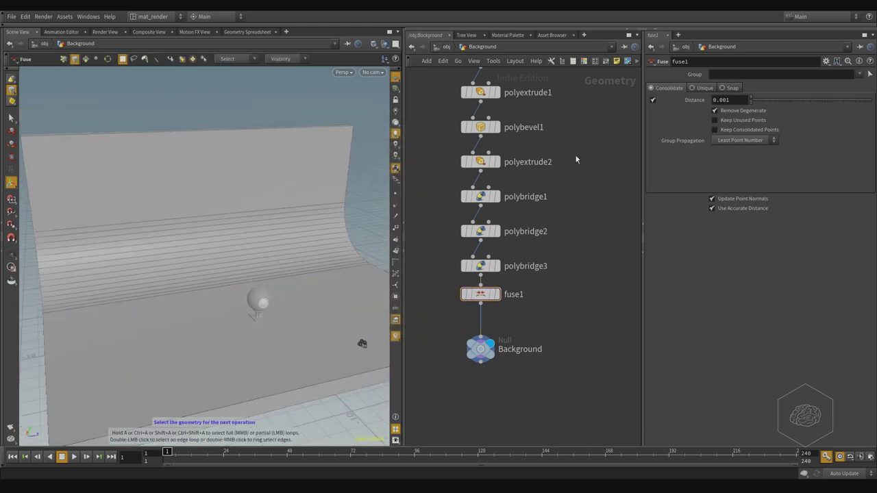
drag(210, 288, 223, 241)
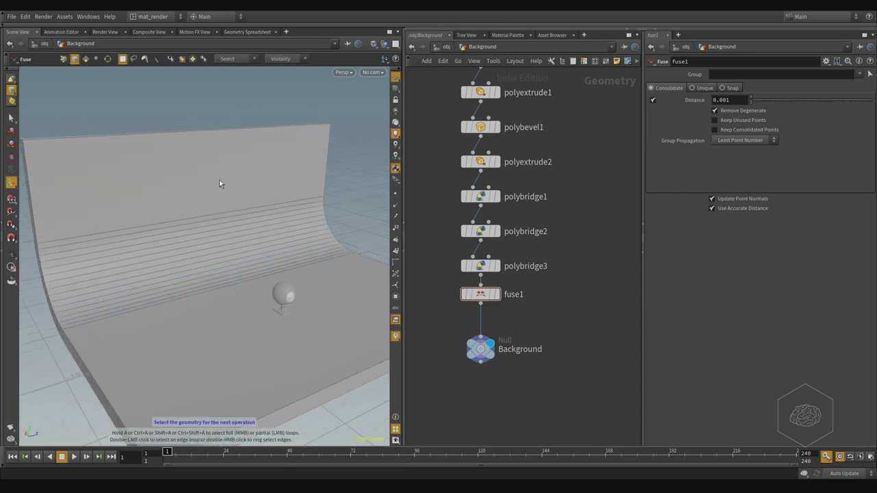
key(u)
key(r)
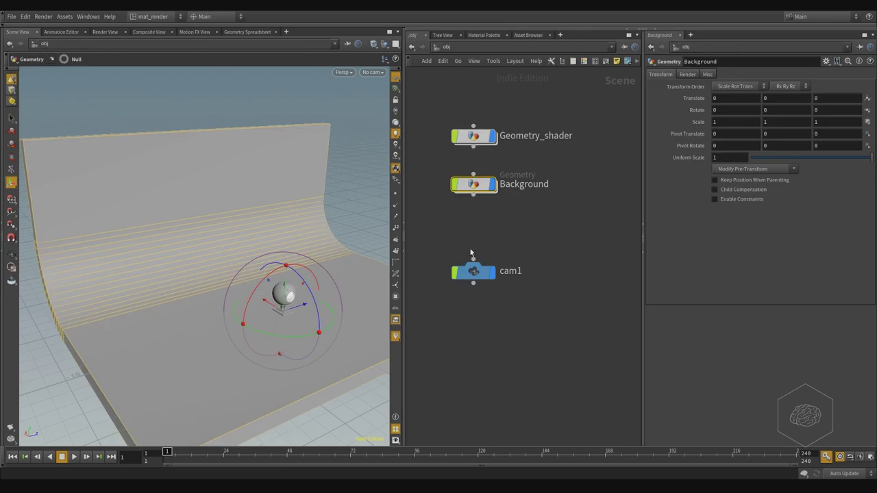
Step: Rename the camera cam1 as cam_render_v001
drag(551, 220, 437, 349)
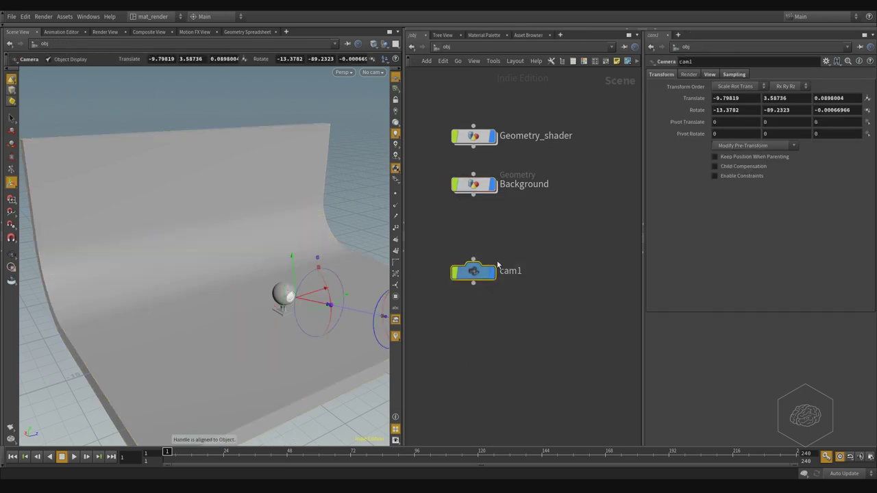
double_click(508, 272)
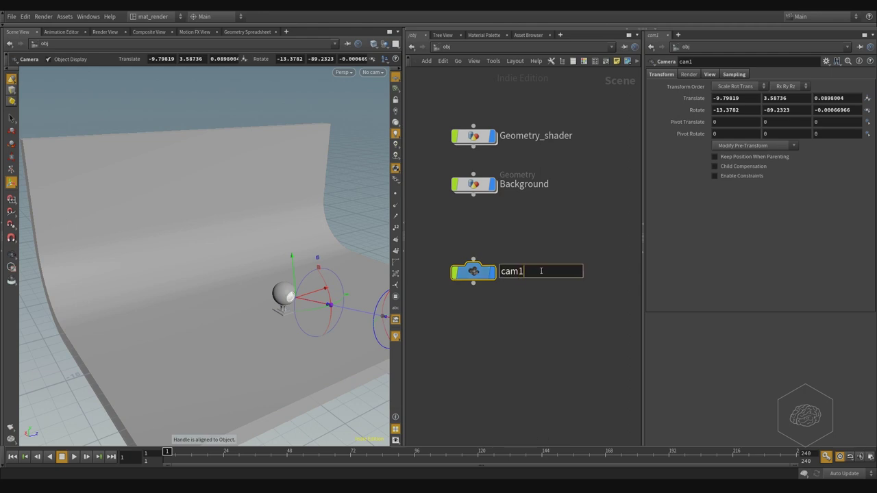
key(BackSpace)
text(_render_v)
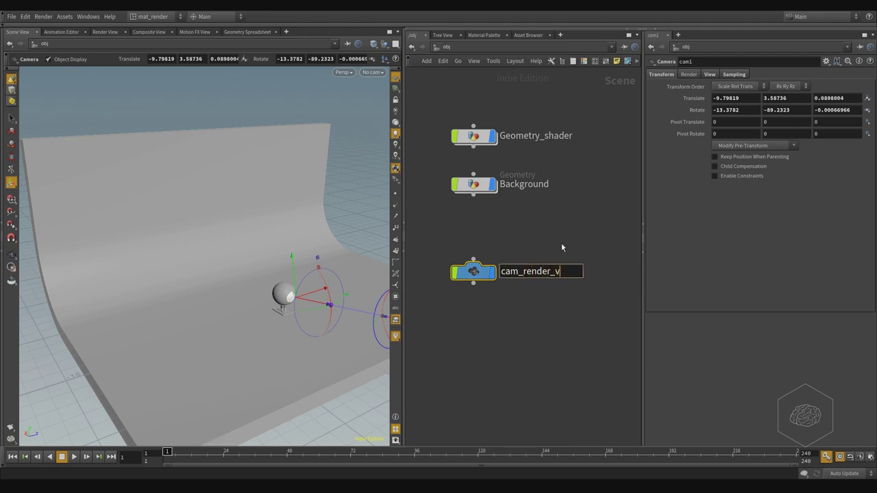
text(001)
key(Return)
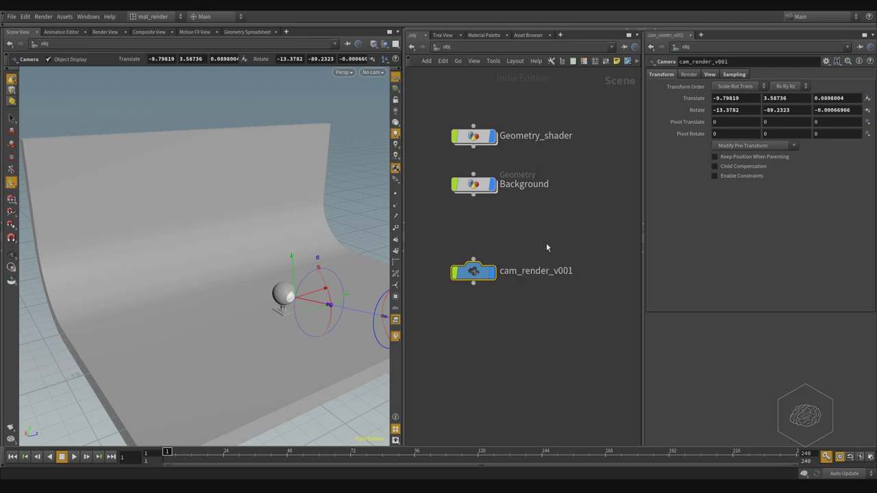
Step: Look over the camera's placement facing the shader ball and switch the network editor to the mat context
alt+middle_drag(336, 206, 276, 221)
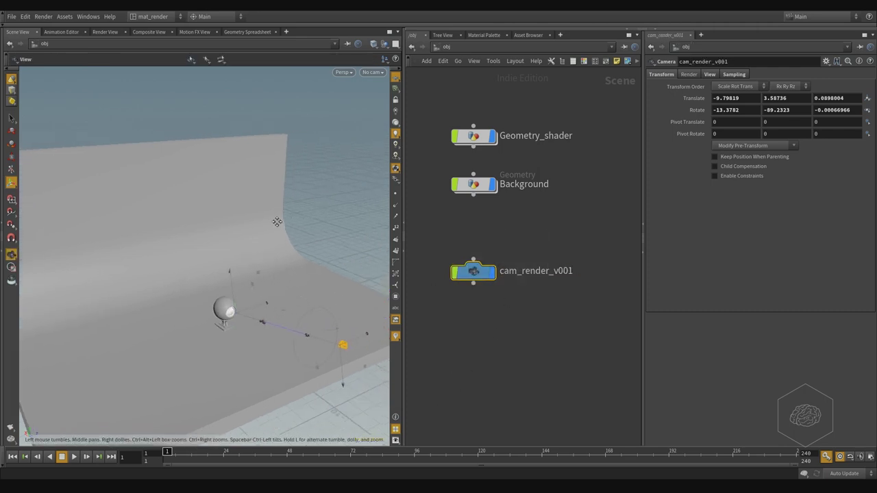
scroll(276, 221, down, 1)
alt+drag(276, 222, 283, 238)
alt+drag(283, 238, 281, 215)
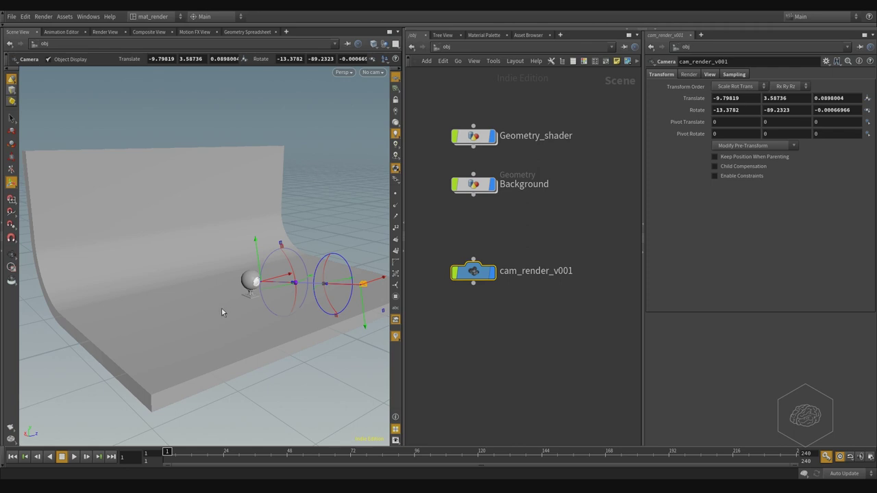
middle_drag(525, 239, 507, 256)
click(526, 127)
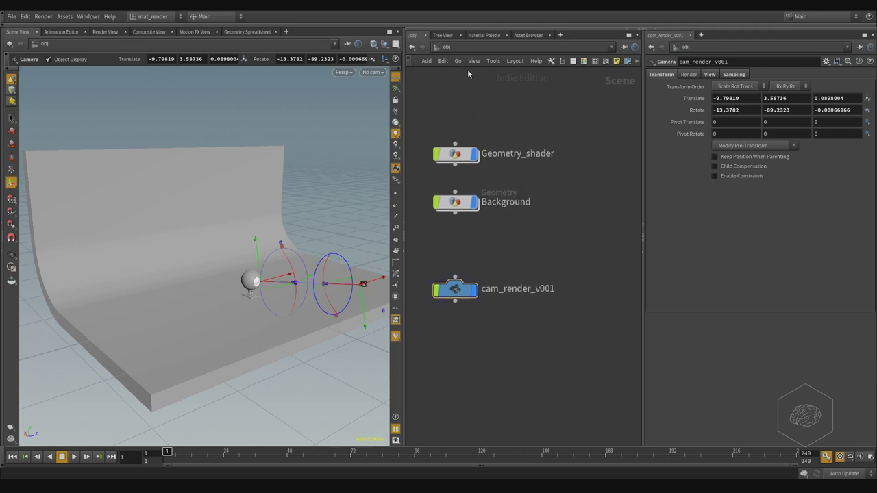
click(480, 45)
click(496, 78)
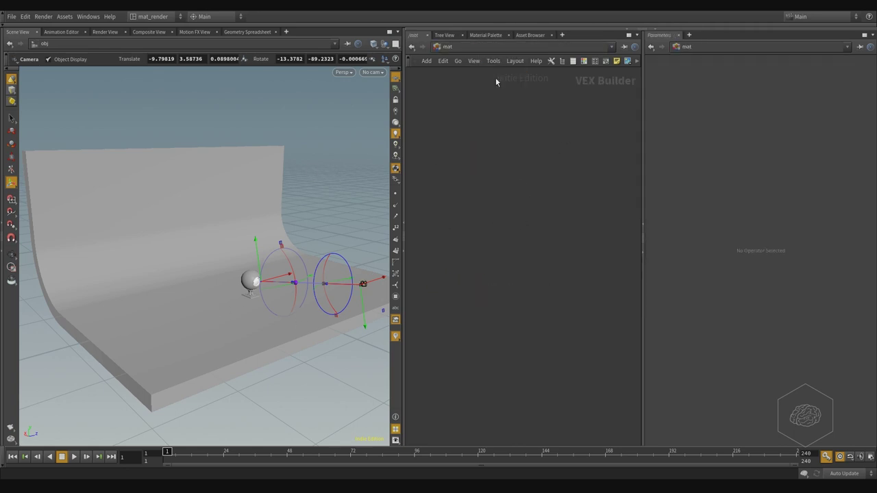
Step: Add a Principled Shader node to the empty material network
key(Tab)
text(princ)
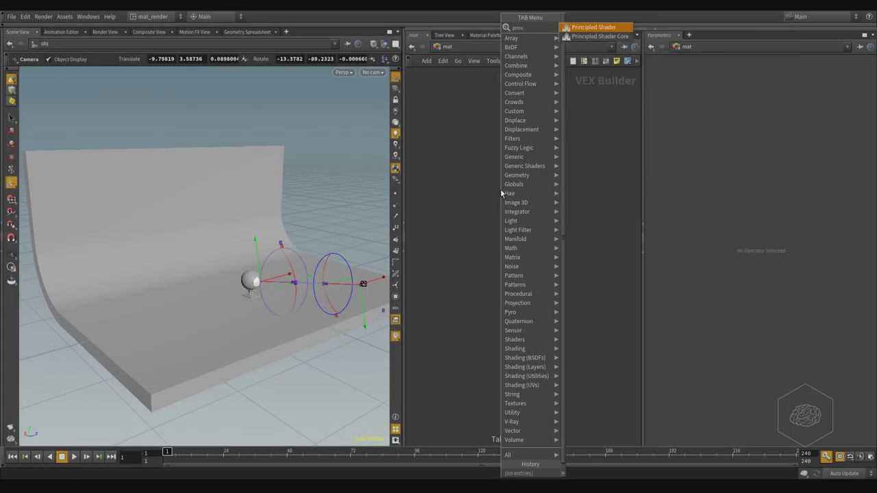
key(Return)
click(500, 194)
Step: Add a Principled Shader Core node and align it directly beneath the Principled Shader
key(Tab)
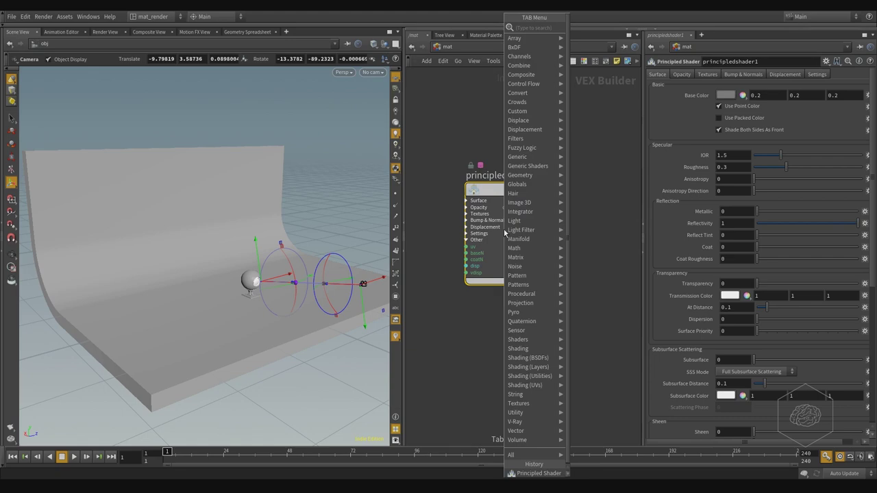
text(princip)
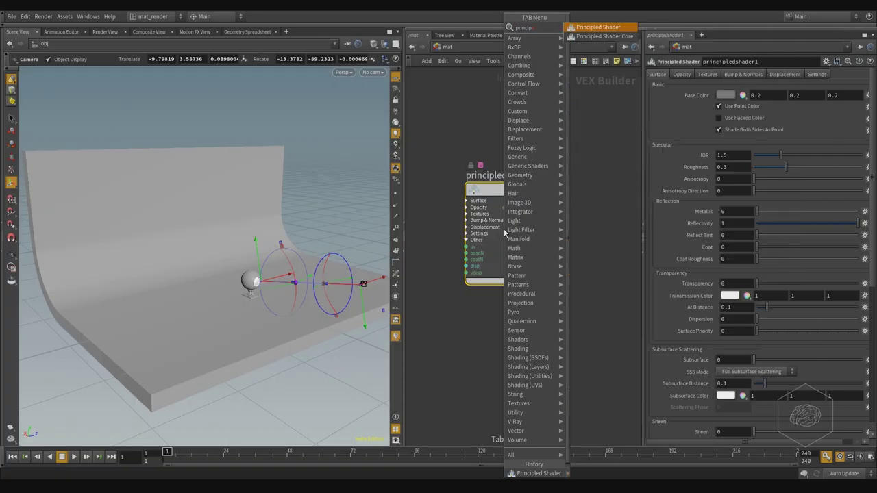
key(Down)
key(Return)
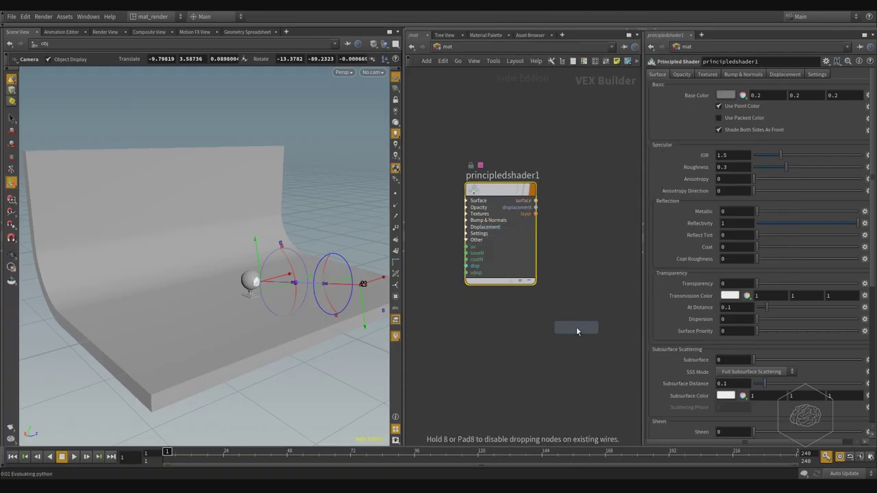
click(576, 327)
middle_drag(584, 258, 573, 107)
scroll(579, 131, down, 5)
scroll(584, 165, up, 2)
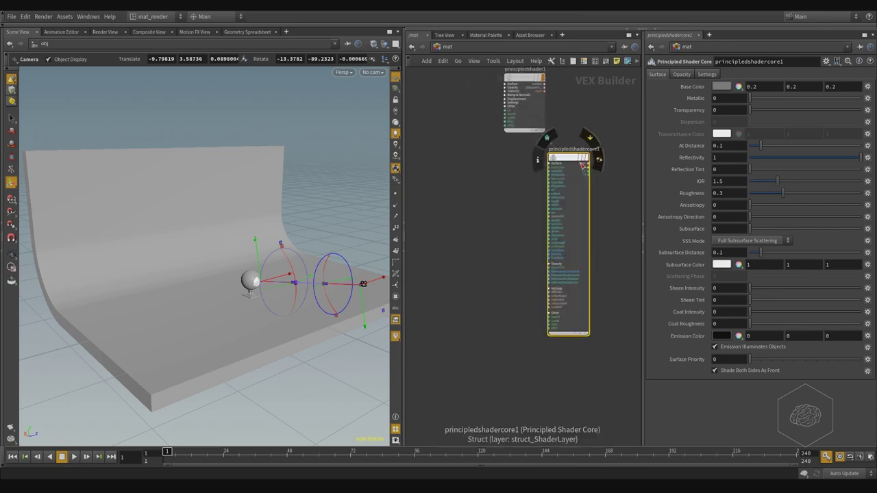
drag(574, 162, 526, 161)
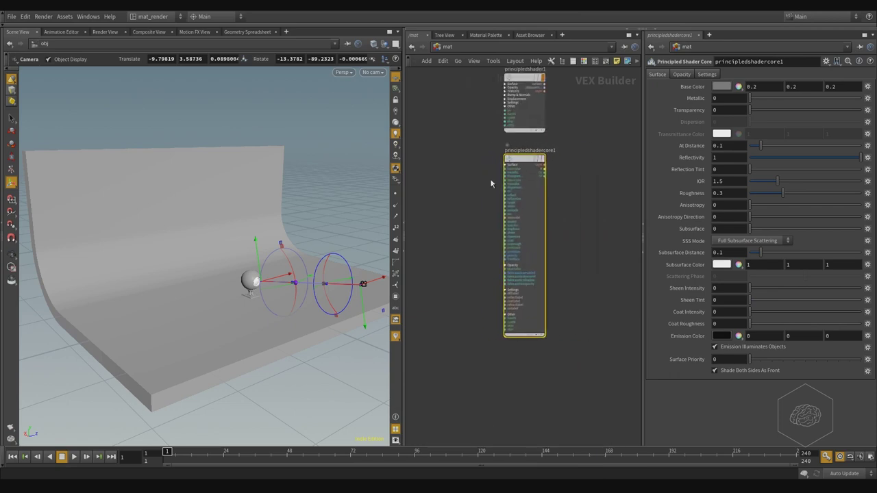
Step: Compare the input and output ports of the Principled Shader and Principled Shader Core nodes, including the Principled Shader's Surface inputs
scroll(491, 180, up, 3)
scroll(470, 299, down, 4)
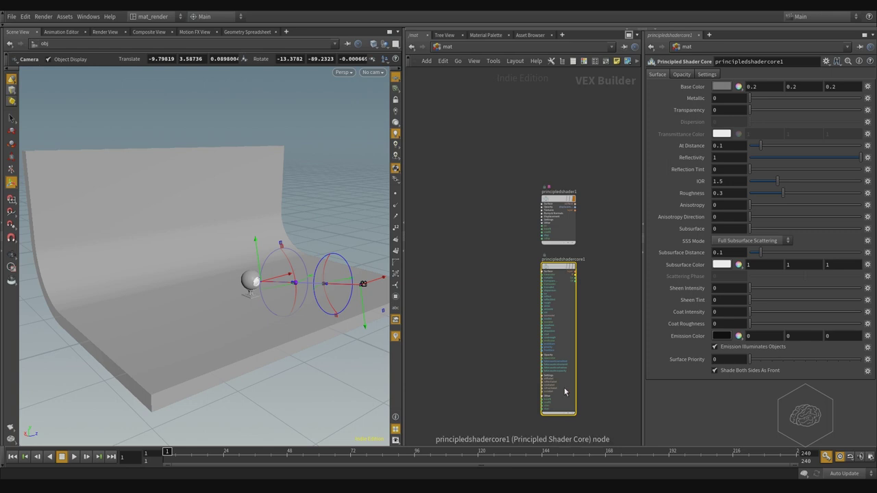
scroll(526, 377, up, 5)
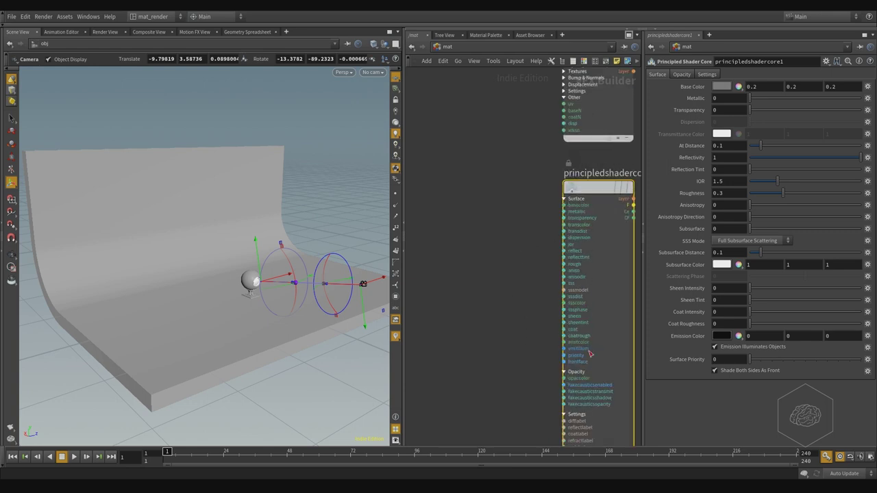
scroll(550, 297, down, 4)
middle_drag(486, 154, 471, 217)
scroll(593, 188, up, 3)
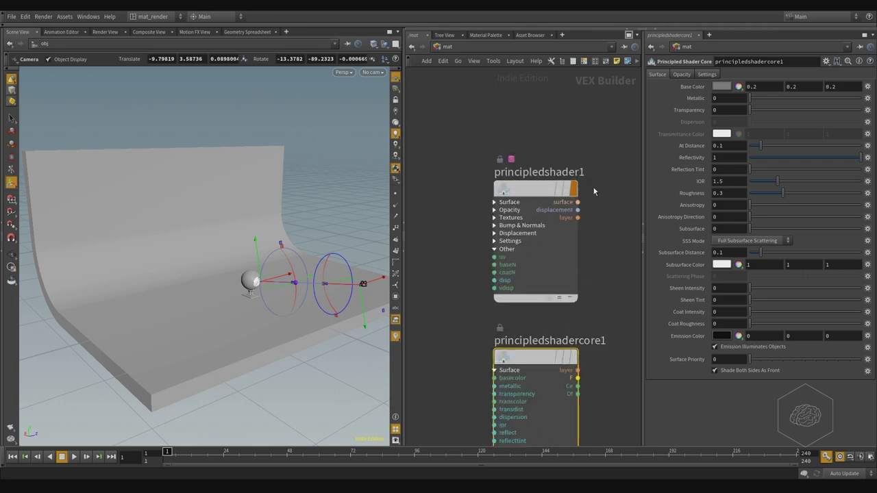
click(573, 189)
scroll(489, 216, up, 1)
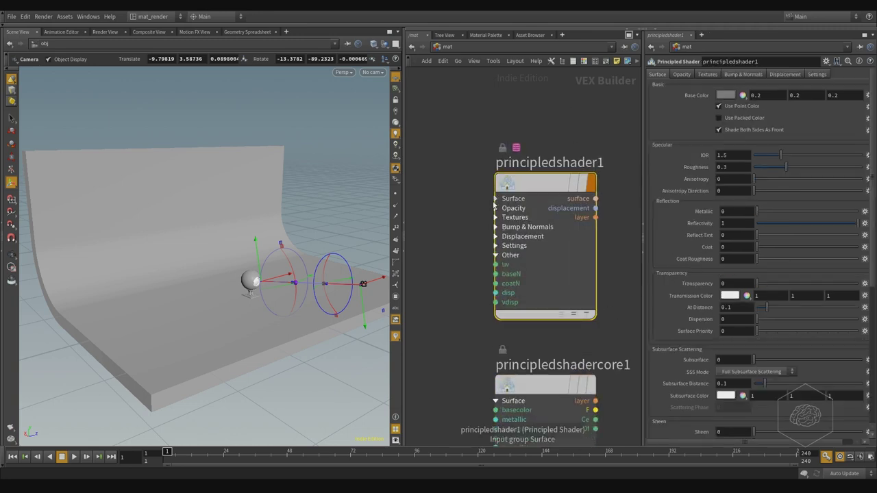
click(496, 199)
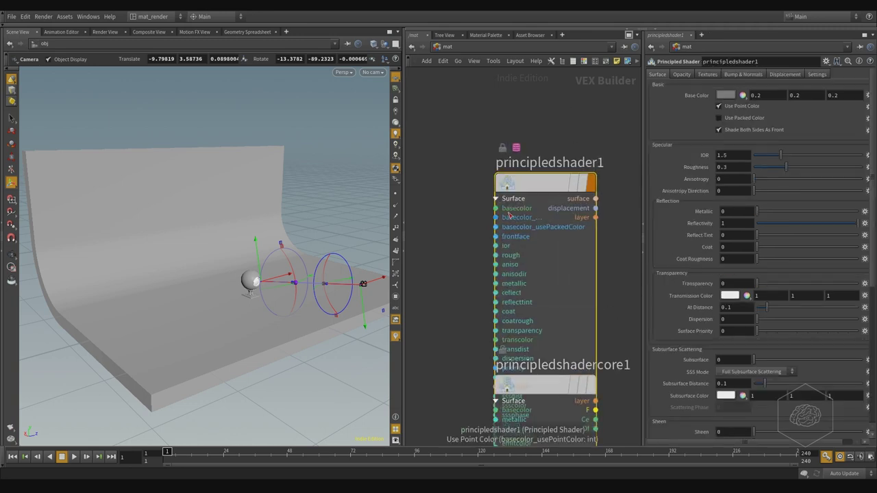
scroll(509, 215, down, 2)
click(503, 199)
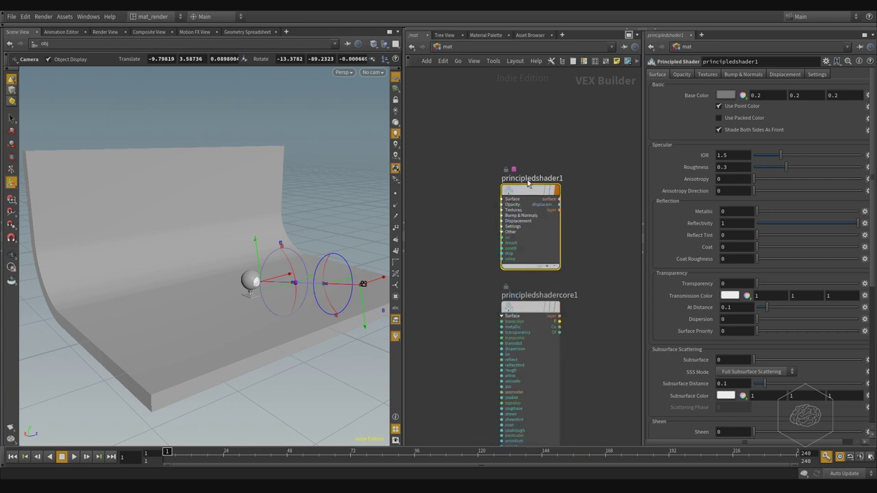
Step: Move the Principled Shader node farther from the Principled Shader Core node and look over both nodes
drag(528, 183, 513, 147)
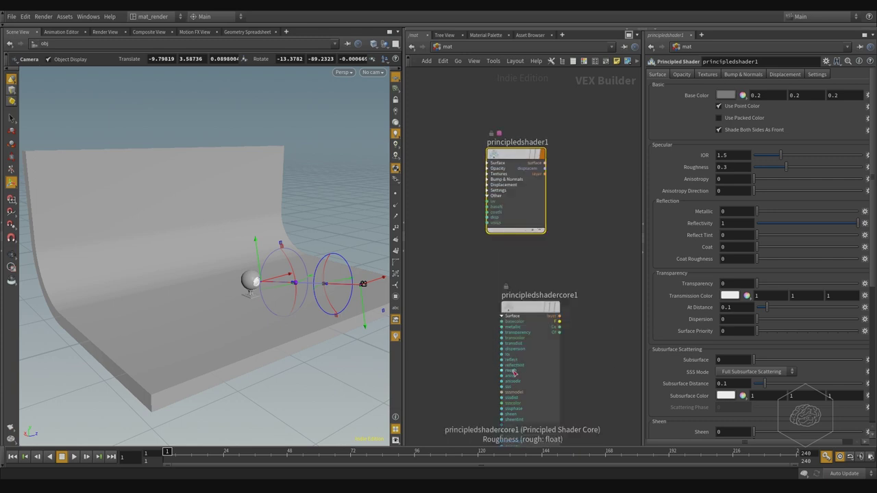
scroll(515, 244, down, 2)
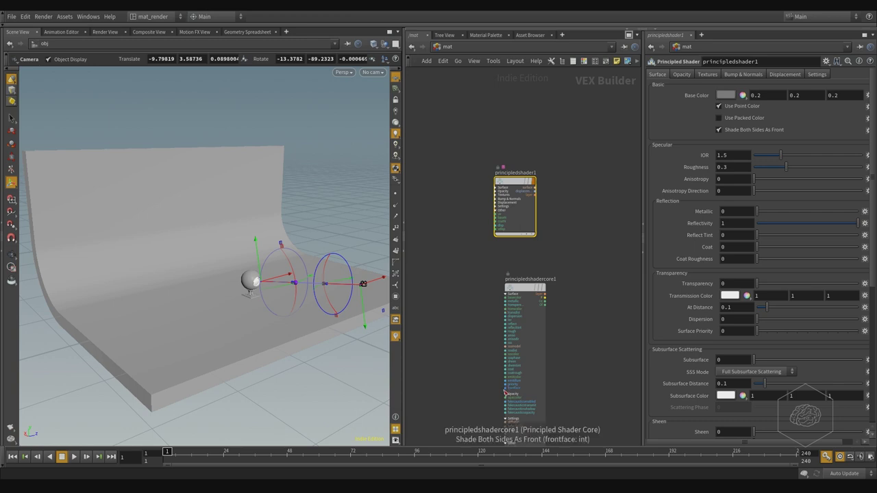
scroll(505, 392, up, 3)
middle_drag(510, 179, 522, 336)
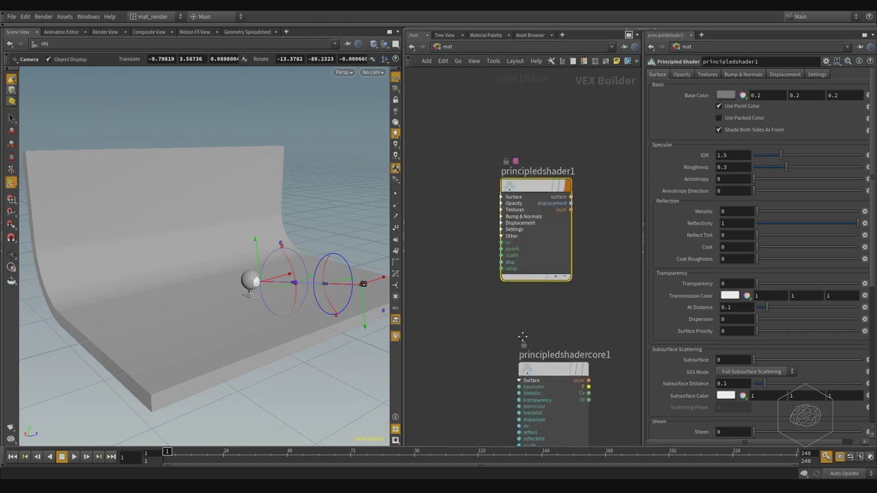
scroll(540, 170, up, 3)
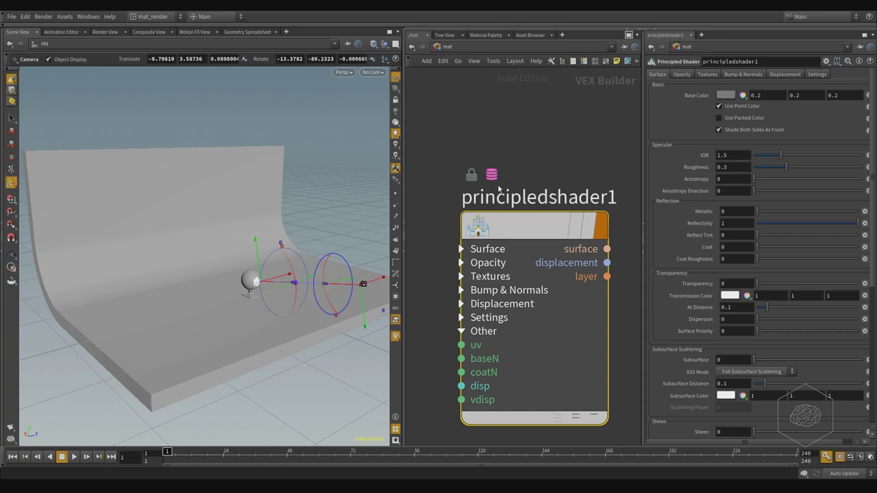
scroll(520, 155, down, 1)
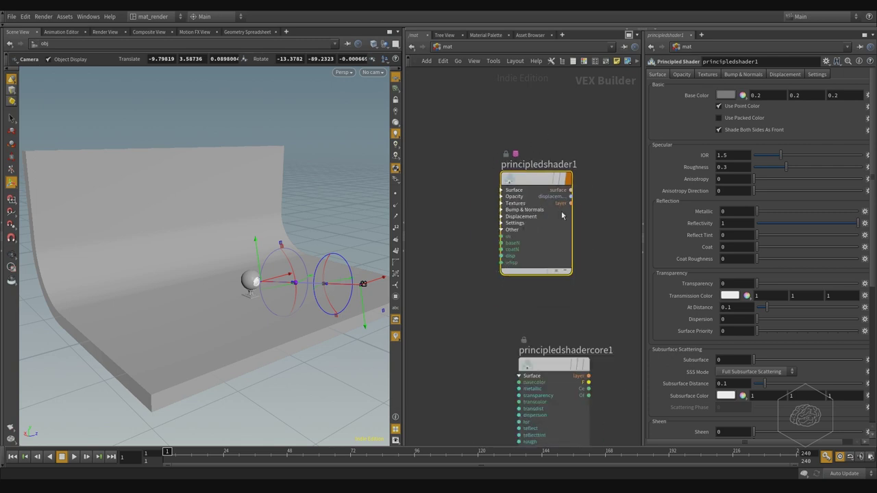
middle_drag(588, 253, 570, 102)
scroll(585, 188, up, 1)
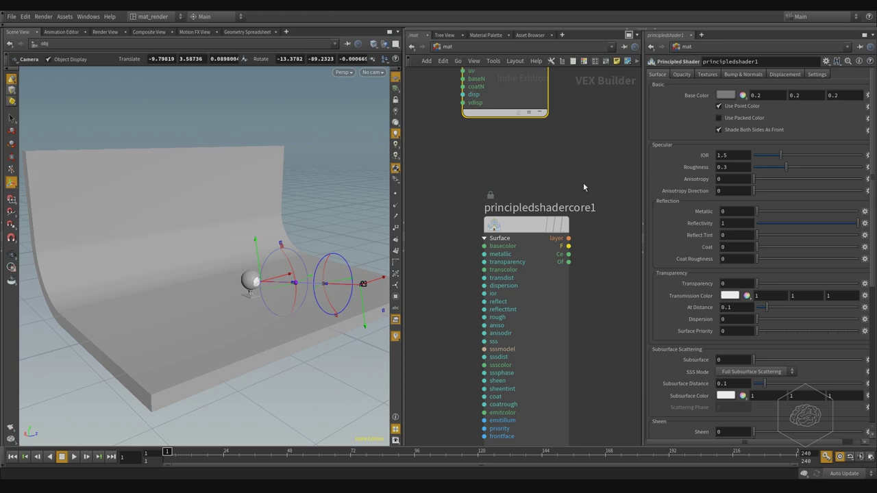
middle_drag(550, 129, 534, 292)
middle_drag(605, 304, 587, 235)
Step: Compare the parameters of the Principled Shader Core node with those of the Principled Shader node
drag(588, 222, 457, 446)
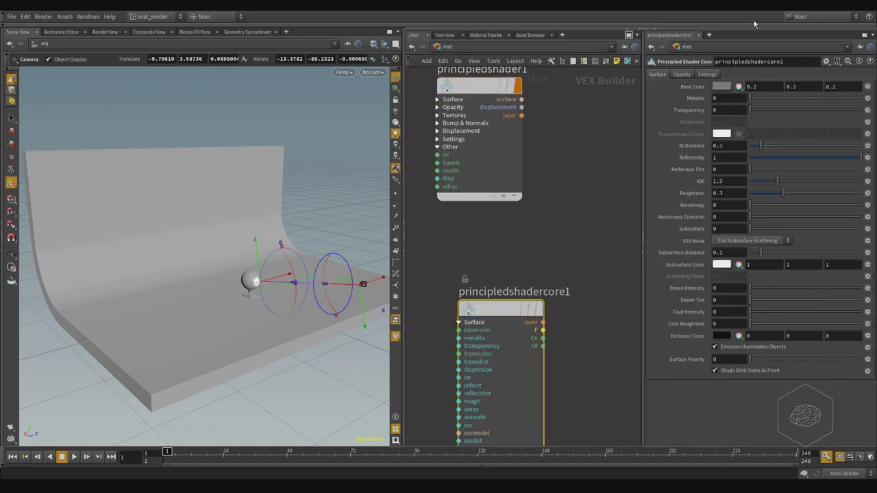
middle_drag(571, 155, 562, 200)
click(505, 217)
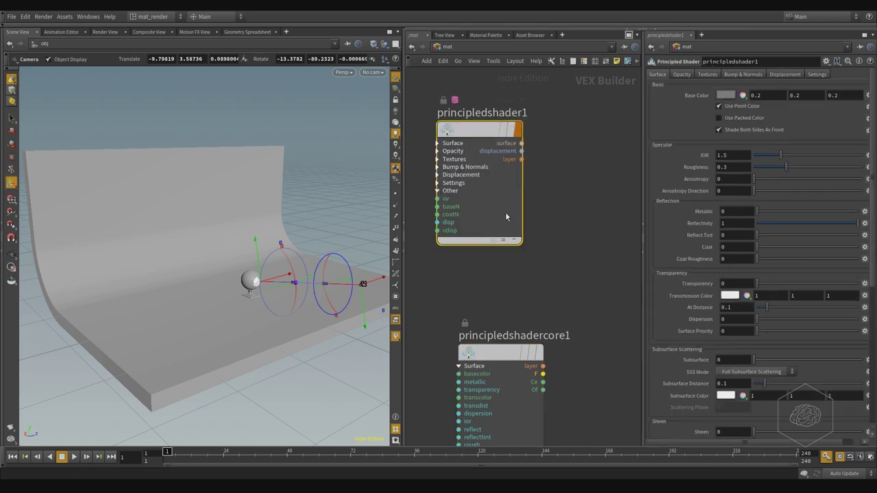
middle_drag(560, 305, 540, 414)
click(528, 274)
click(501, 240)
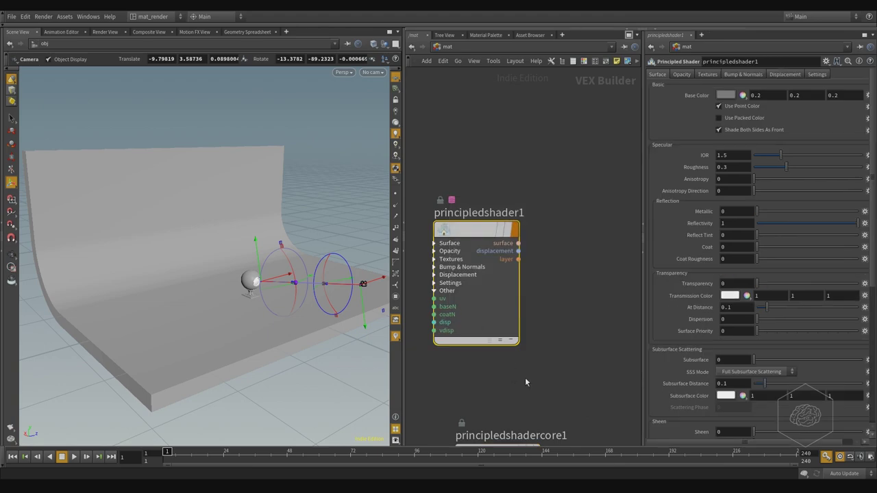
Step: Delete the Principled Shader Core node from the material network
middle_drag(525, 382, 541, 272)
click(540, 341)
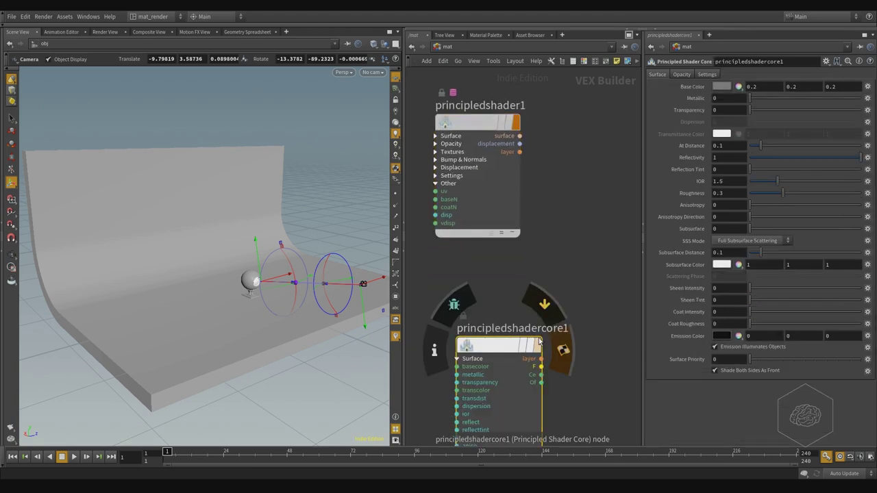
key(Delete)
Step: Search the available nodes for "pyro" and look through the pyro shader types without adding one
key(Tab)
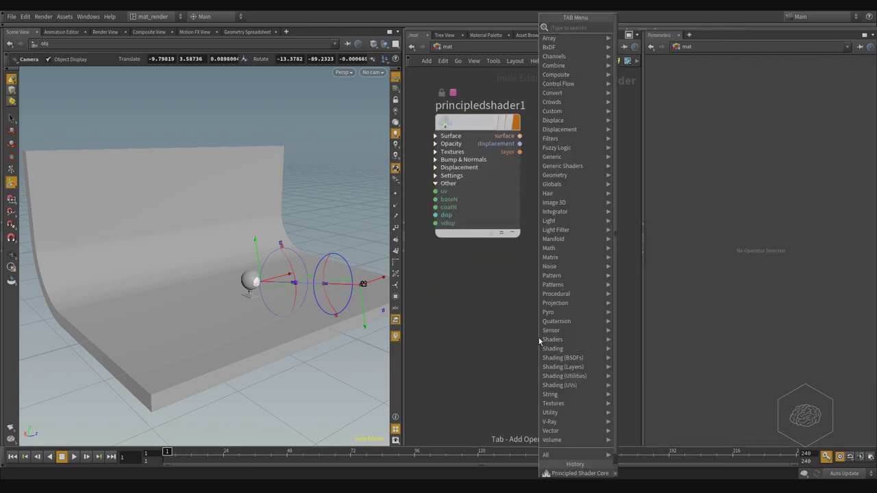
text(pyro)
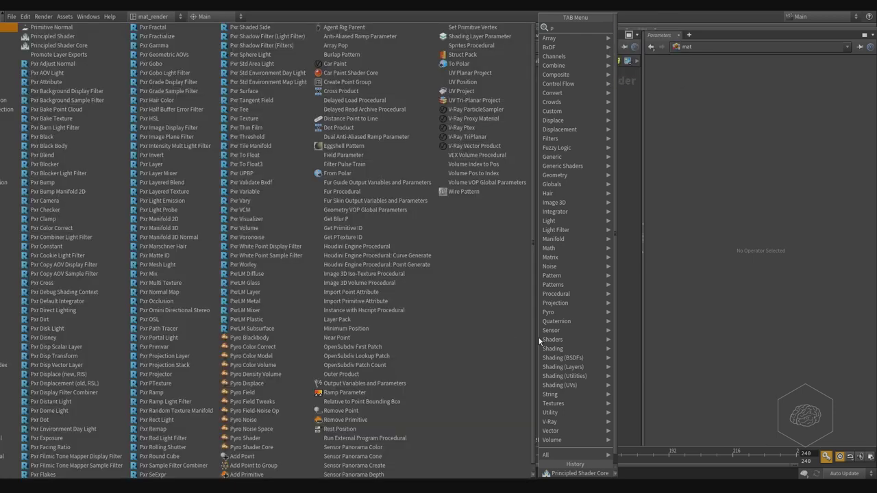
key(Down)
key(Down)
key(Down)
key(Down)
key(Down)
key(Down)
key(Down)
key(Down)
key(Down)
key(Down)
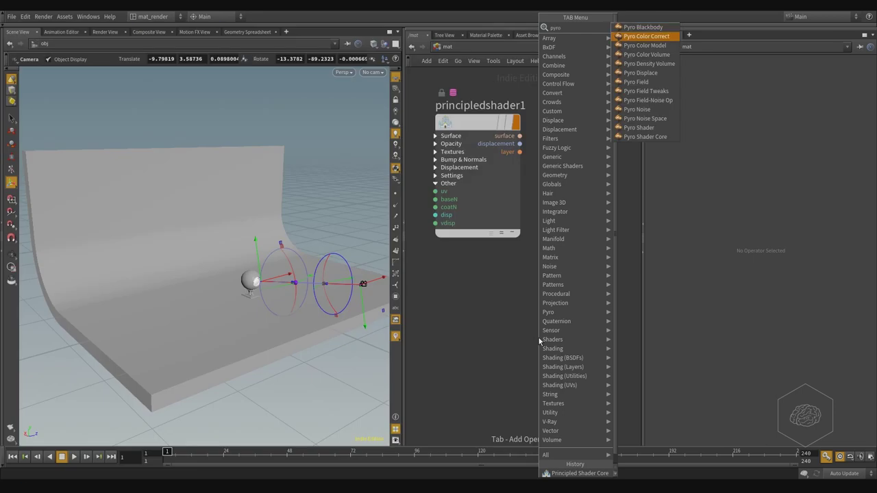
key(Down)
key(Down)
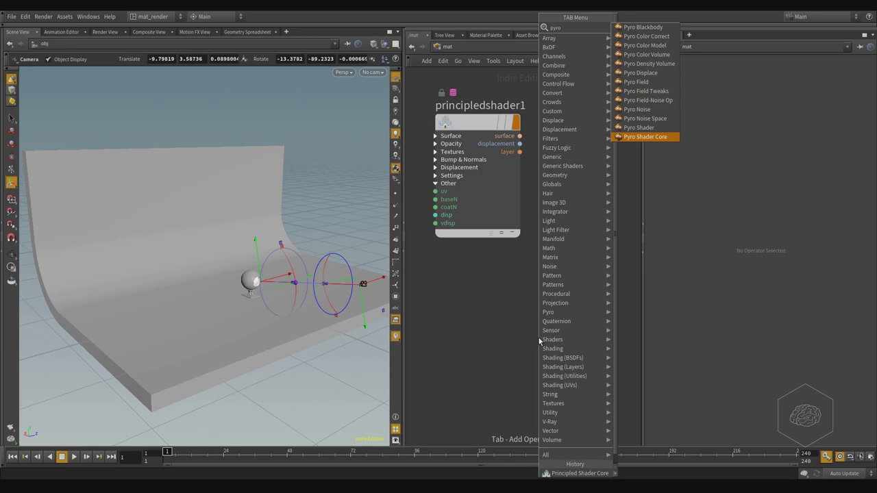
key(BackSpace)
key(BackSpace)
key(BackSpace)
key(BackSpace)
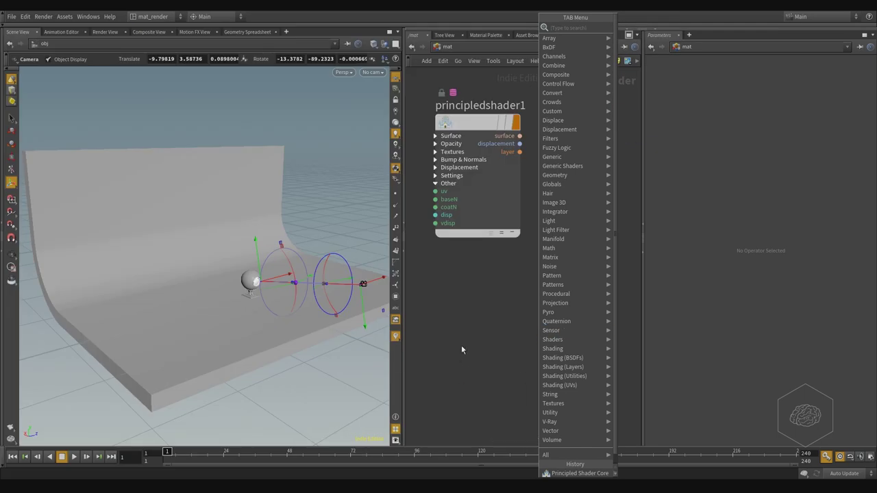
key(Escape)
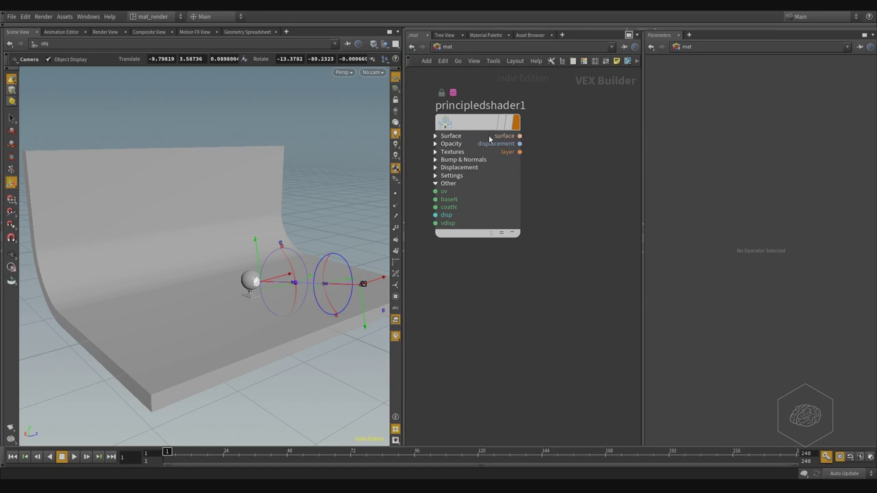
Step: Set the Principled Shader's base color to a neutral gray with an intensity of 0.5
drag(473, 120, 527, 122)
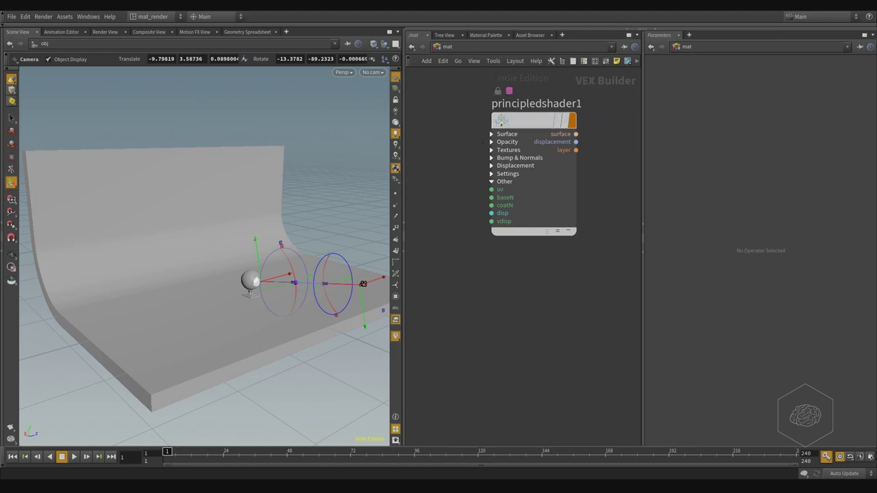
click(533, 168)
middle_drag(541, 322, 521, 375)
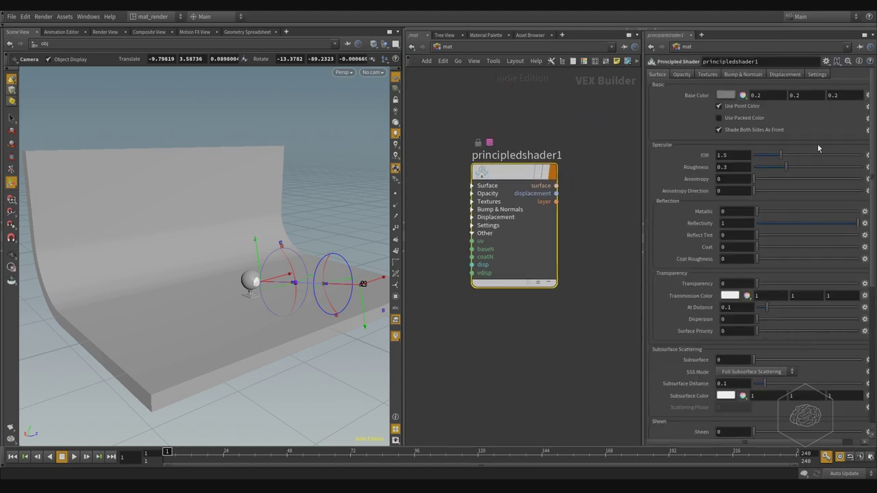
click(727, 96)
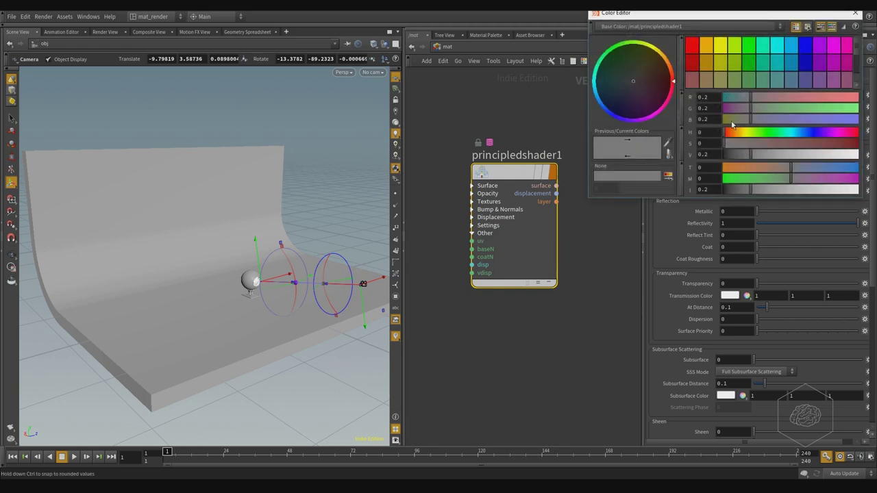
drag(697, 189, 747, 191)
text(0.5)
key(Return)
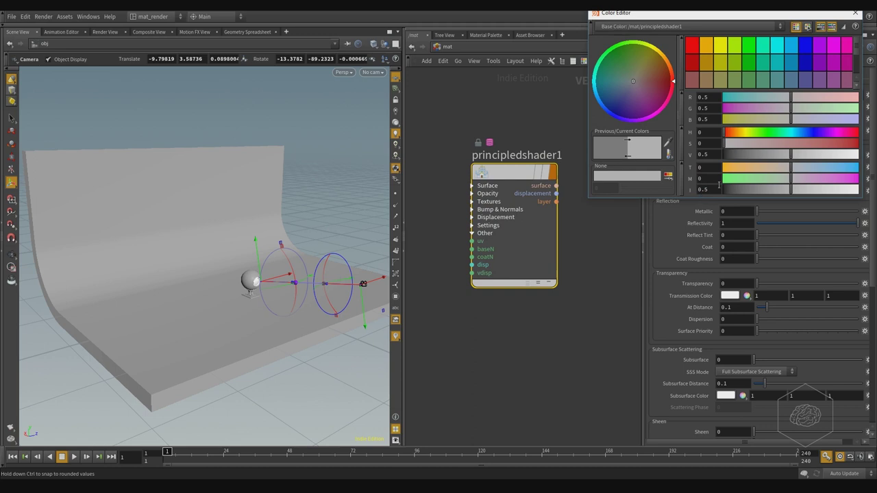
click(855, 14)
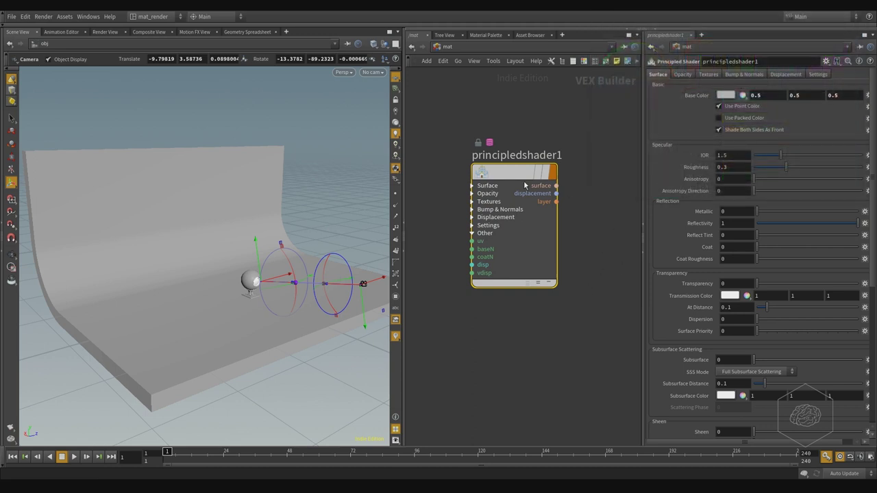
Step: Rename the Principled Shader node as Gray_material_light
double_click(730, 61)
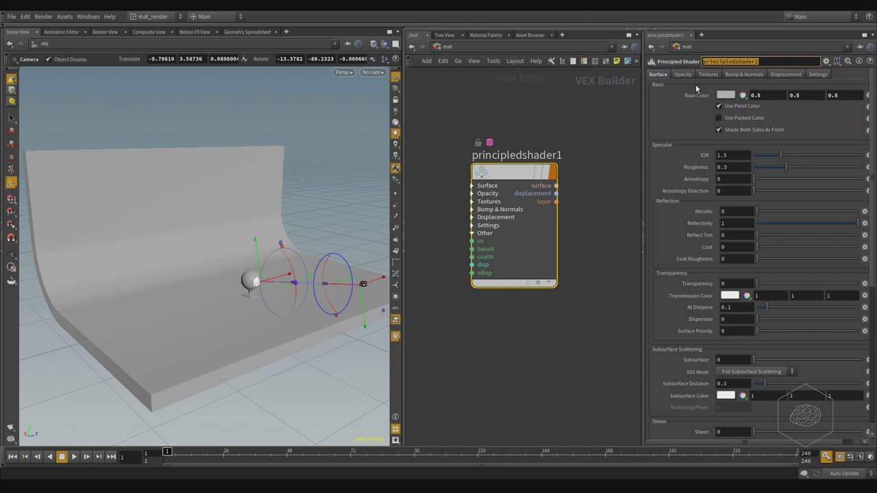
text(gray_materi)
key(BackSpace)
key(BackSpace)
key(BackSpace)
key(BackSpace)
key(BackSpace)
key(BackSpace)
key(BackSpace)
key(BackSpace)
key(BackSpace)
key(BackSpace)
key(BackSpace)
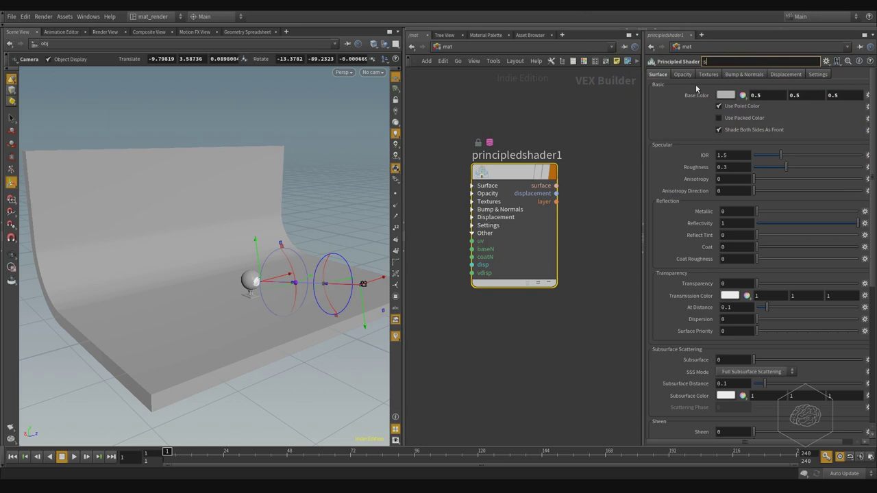
text(Gray_material_light)
key(Return)
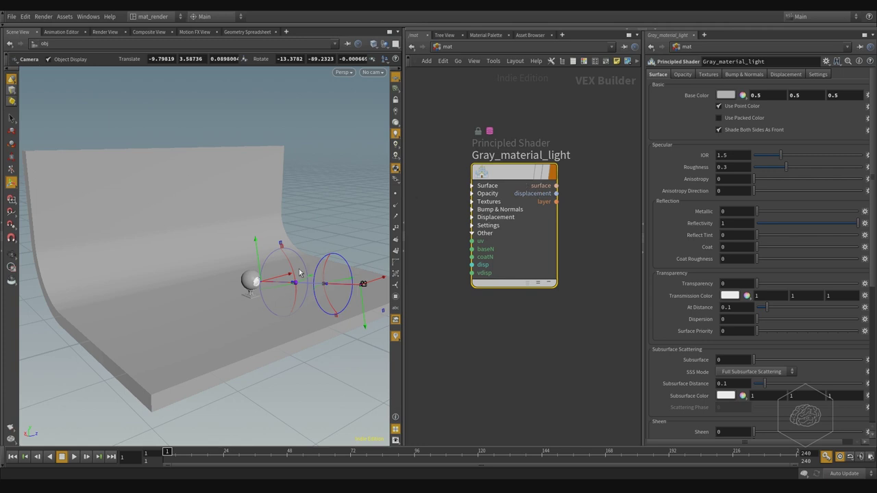
Step: Assign Gray_material_light to the curved backdrop and the shader ball, and inspect the shading from several angles
drag(514, 175, 181, 198)
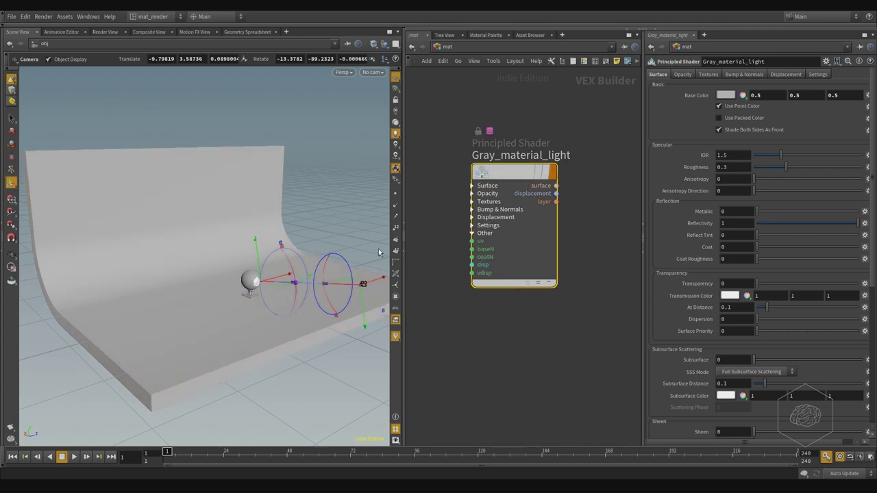
drag(512, 193, 253, 281)
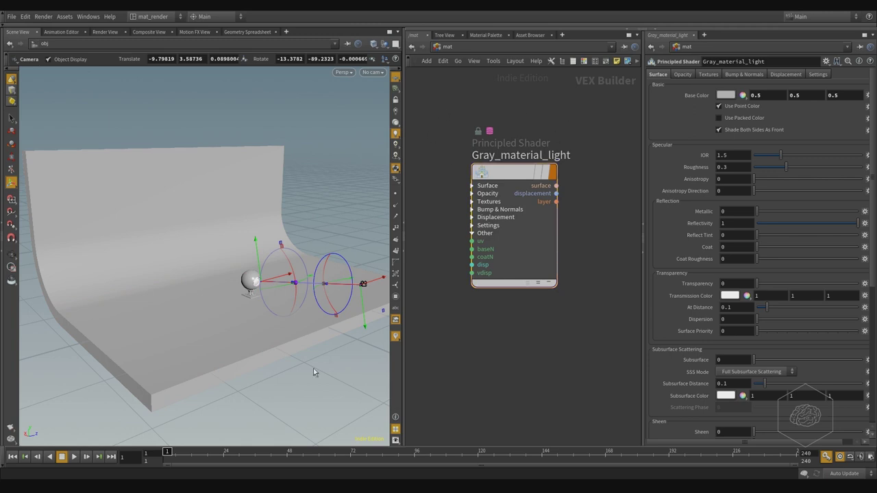
alt+drag(354, 110, 315, 138)
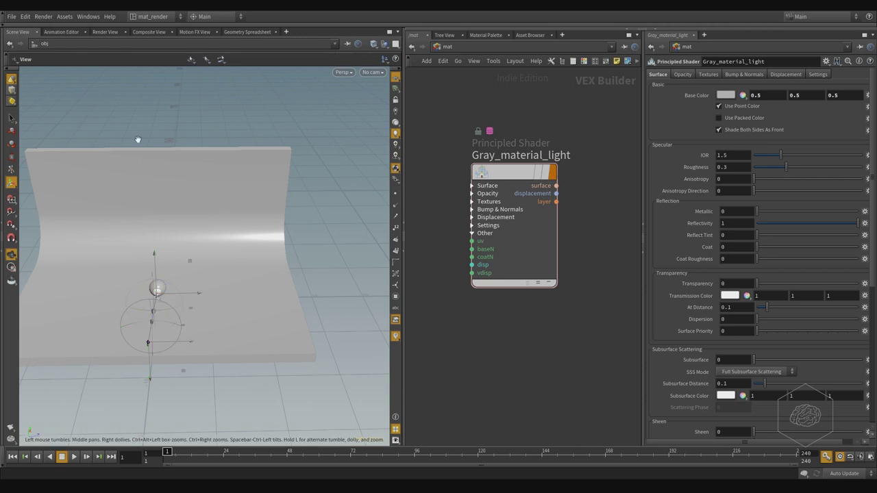
drag(138, 139, 180, 131)
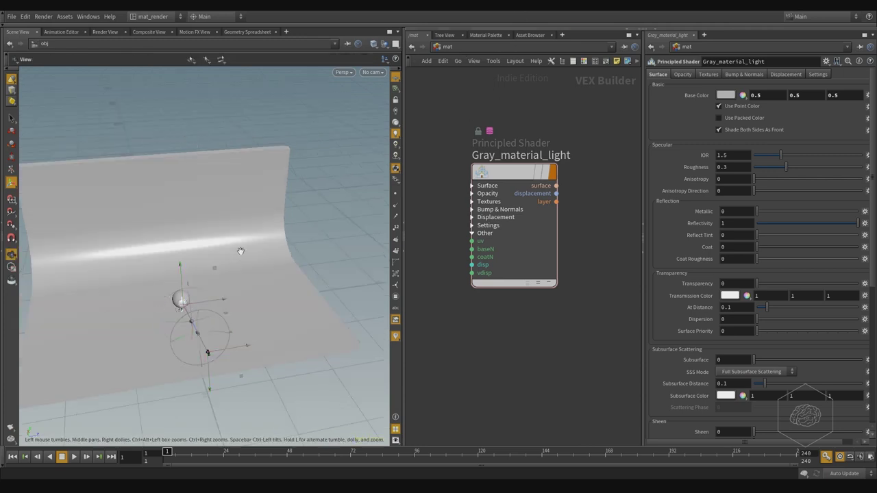
drag(240, 251, 284, 264)
key(Return)
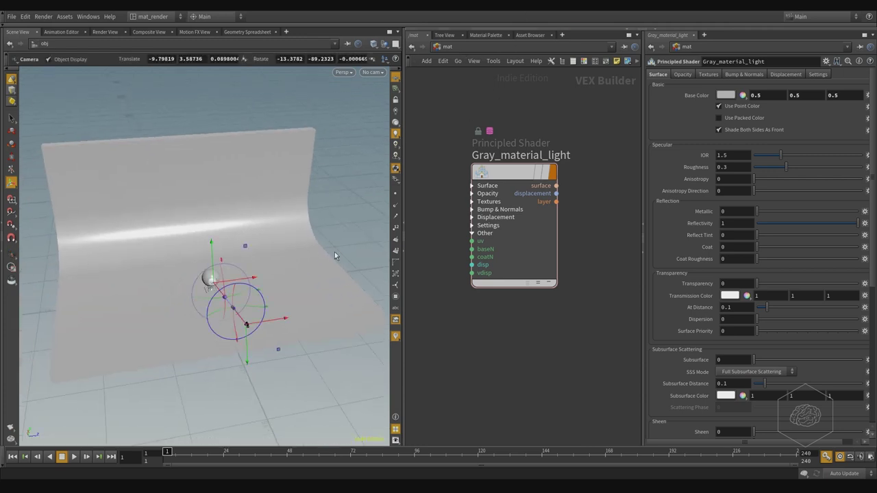
Step: Return to the object network and check the render material assigned to Background and Geometry_shader
click(451, 46)
click(467, 84)
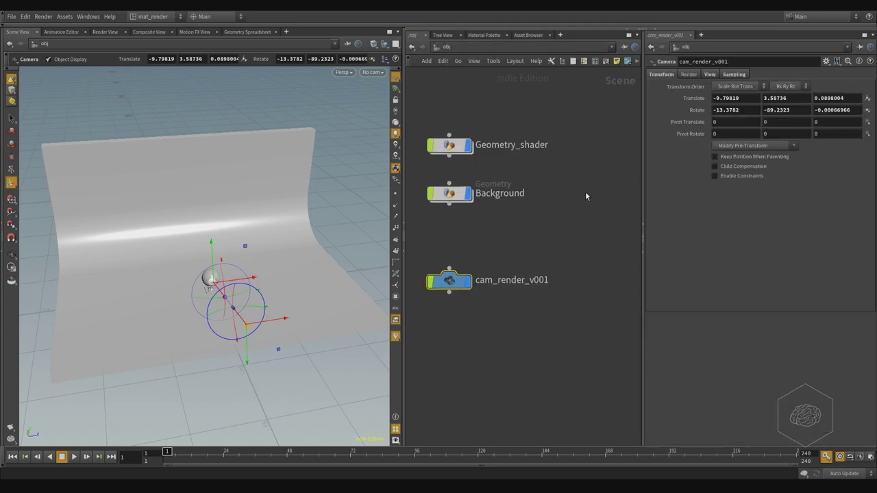
click(450, 194)
click(688, 74)
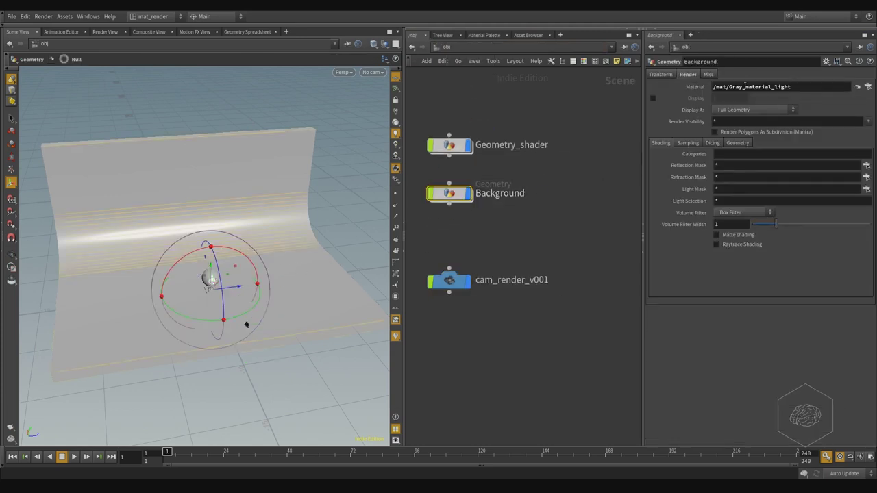
click(449, 144)
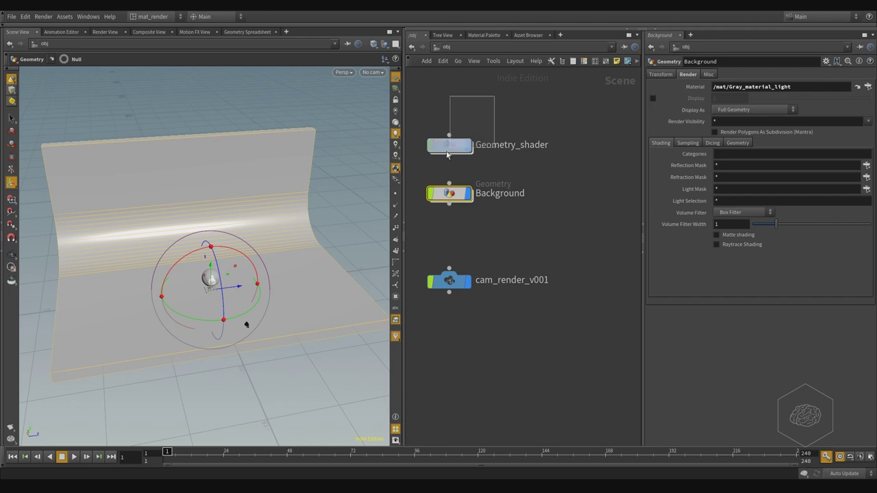
click(688, 74)
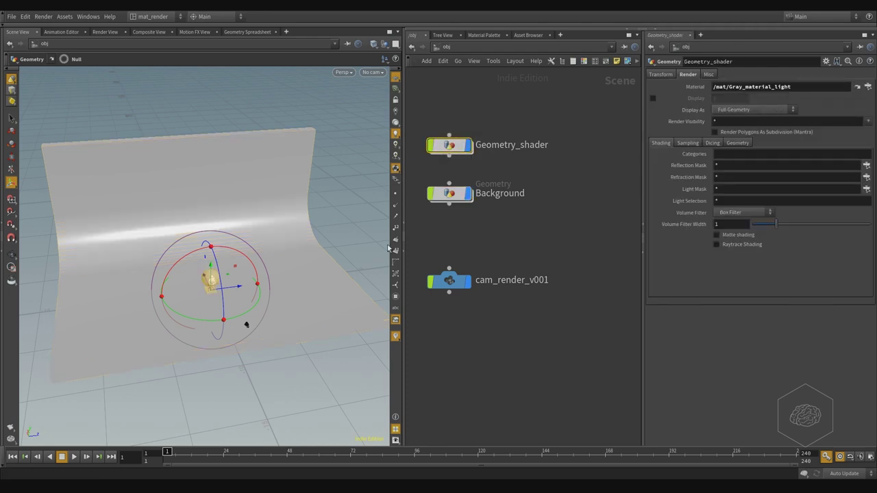
click(545, 248)
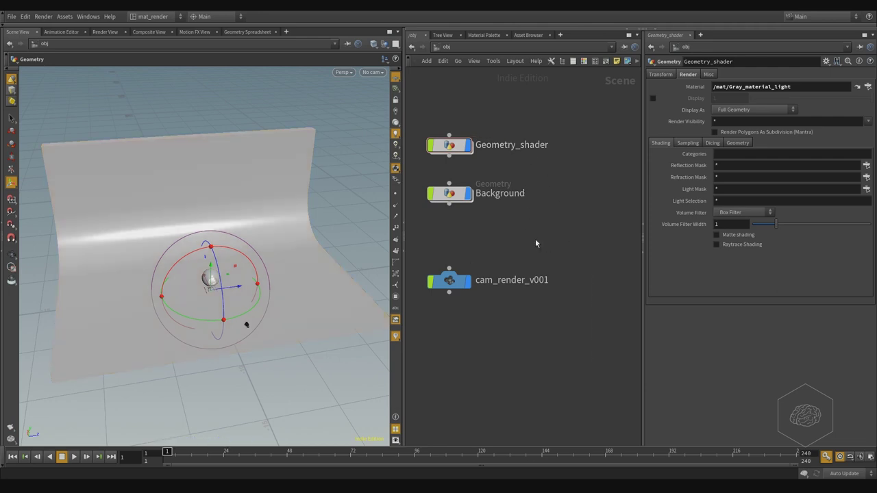
key(Tab)
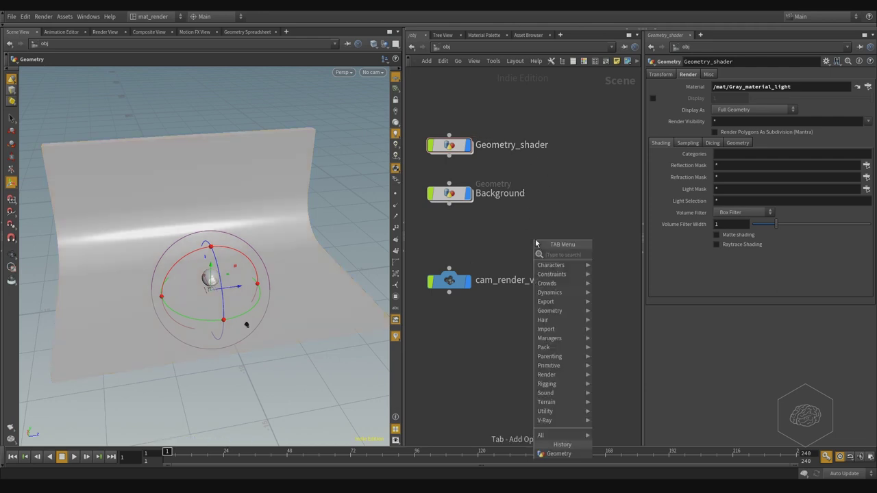
key(Escape)
key(Tab)
text(a)
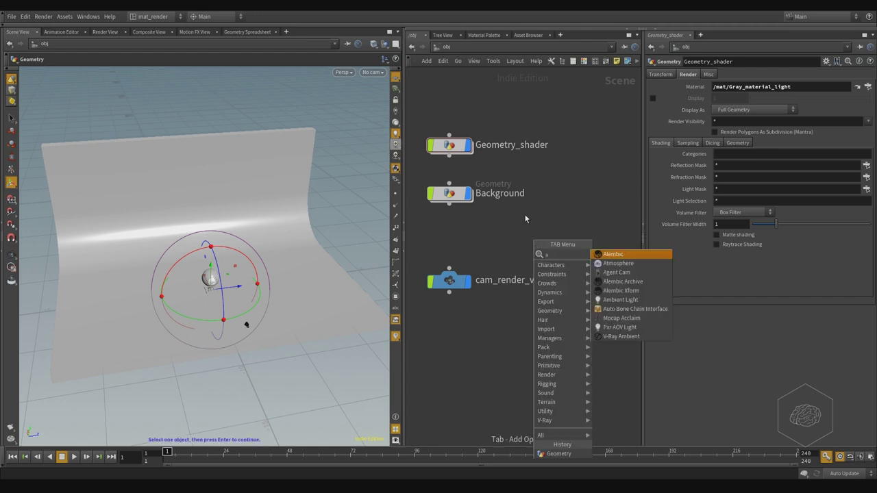
click(525, 218)
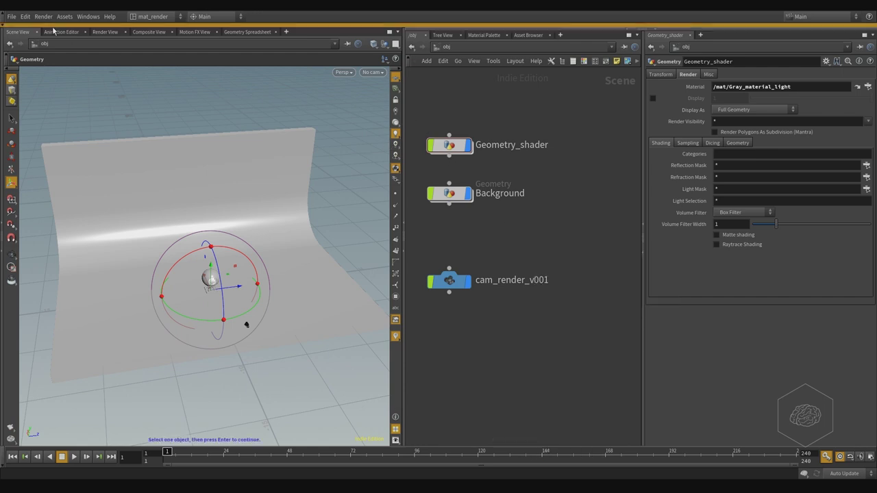
Step: Add an area light to the scene at the far side of the backdrop
click(53, 28)
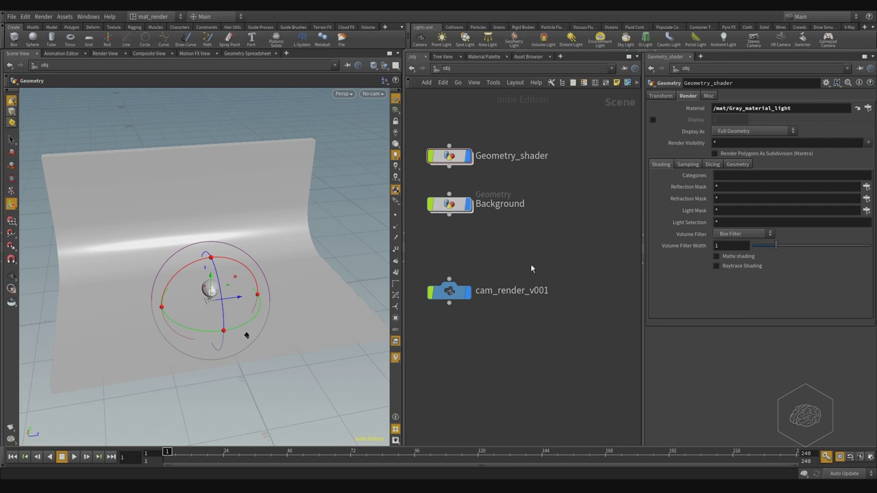
key(Tab)
text(ar)
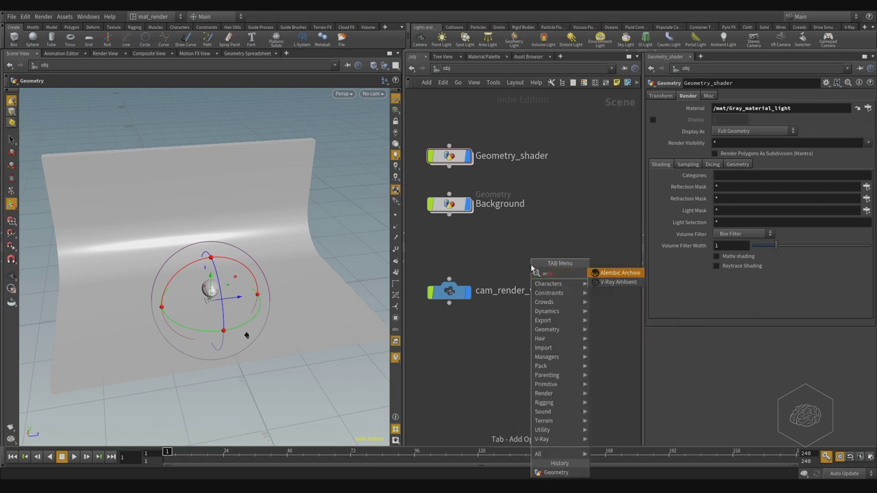
key(BackSpace)
key(BackSpace)
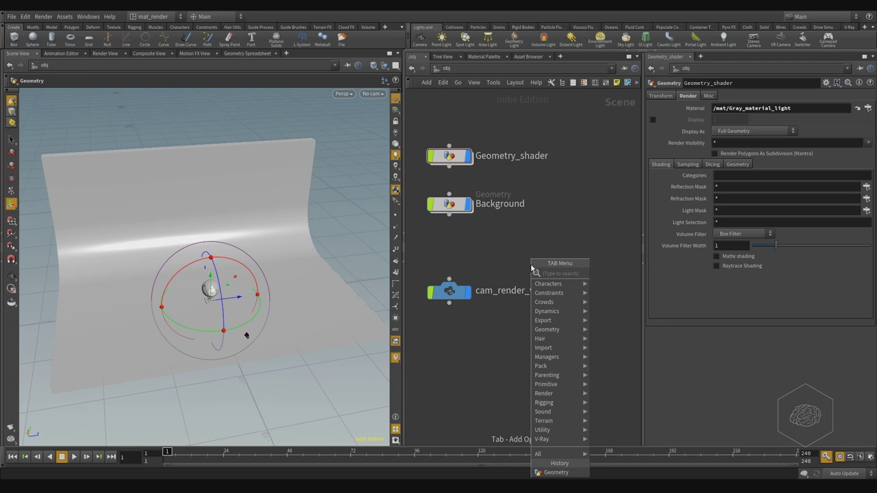
click(488, 38)
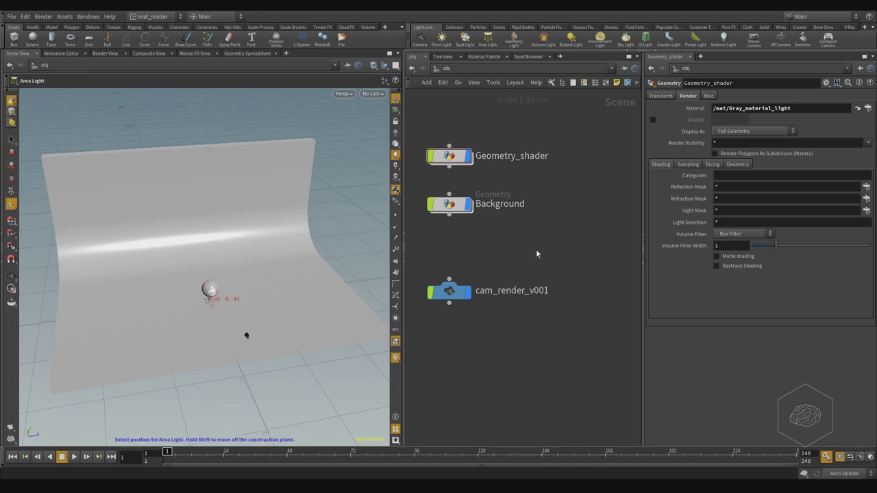
click(317, 257)
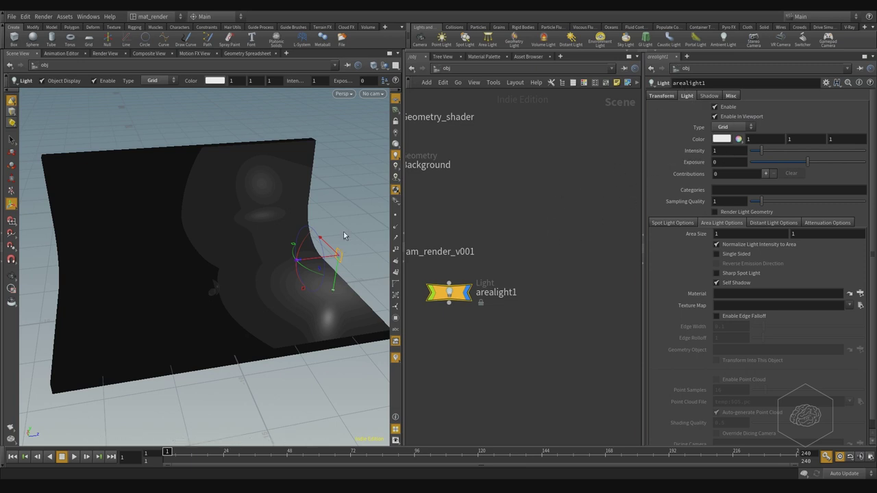
click(5, 34)
key(Escape)
Step: Examine the area light's position and its falloff on the backdrop from near and far
drag(125, 292, 224, 293)
scroll(225, 293, up, 4)
drag(251, 257, 213, 257)
drag(289, 231, 309, 234)
key(Return)
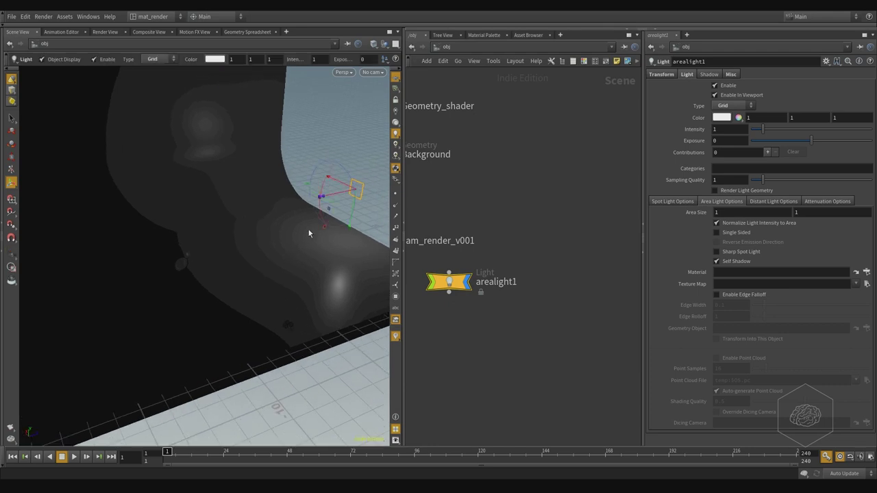
key(Escape)
scroll(278, 267, down, 10)
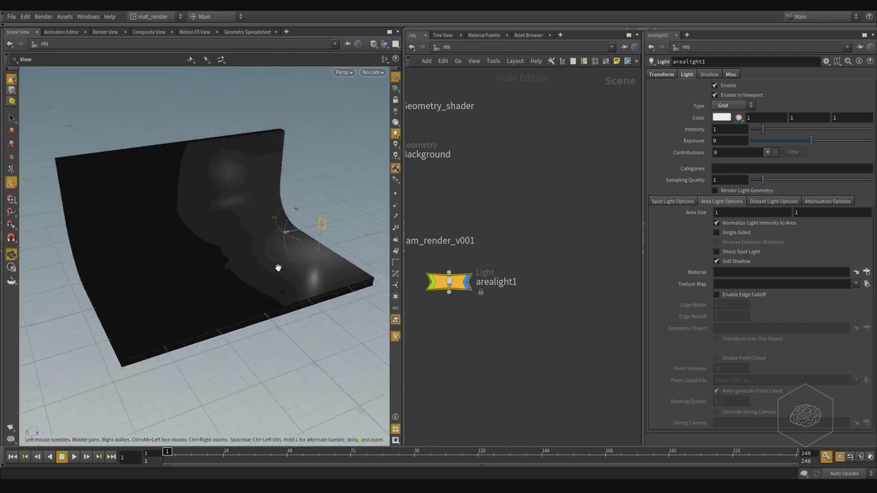
key(Return)
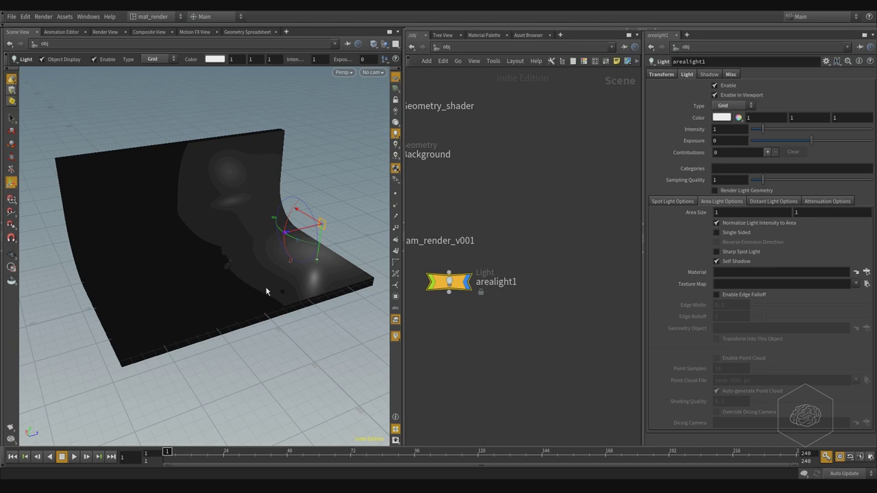
Step: Set the area light's size to 3 by 7
click(661, 74)
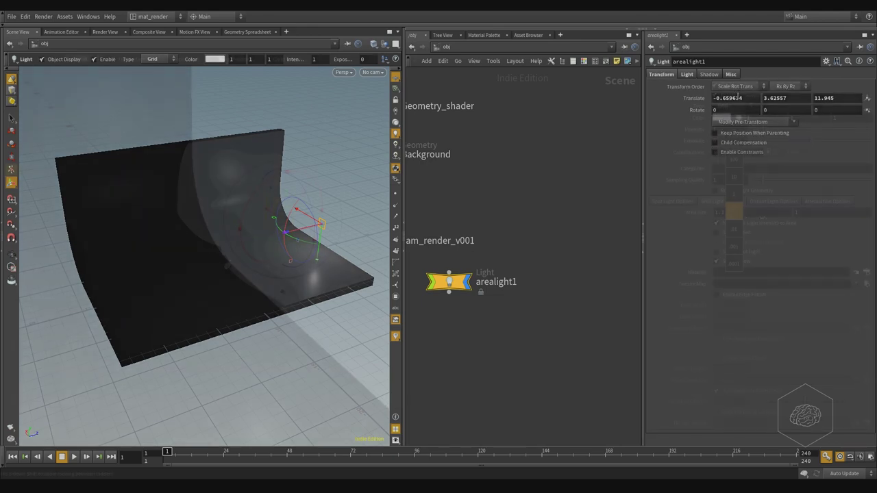
middle_drag(781, 227, 764, 224)
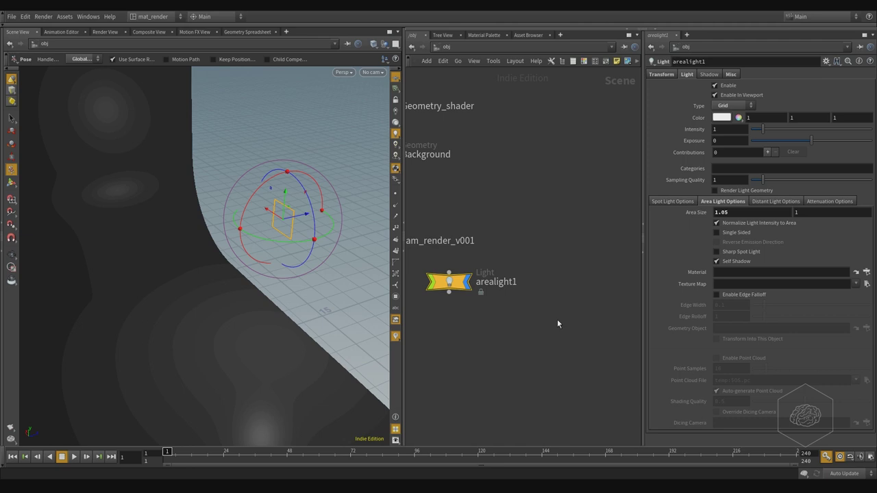
click(741, 212)
middle_drag(743, 209, 687, 204)
text(3)
key(Tab)
key(Return)
drag(842, 211, 744, 211)
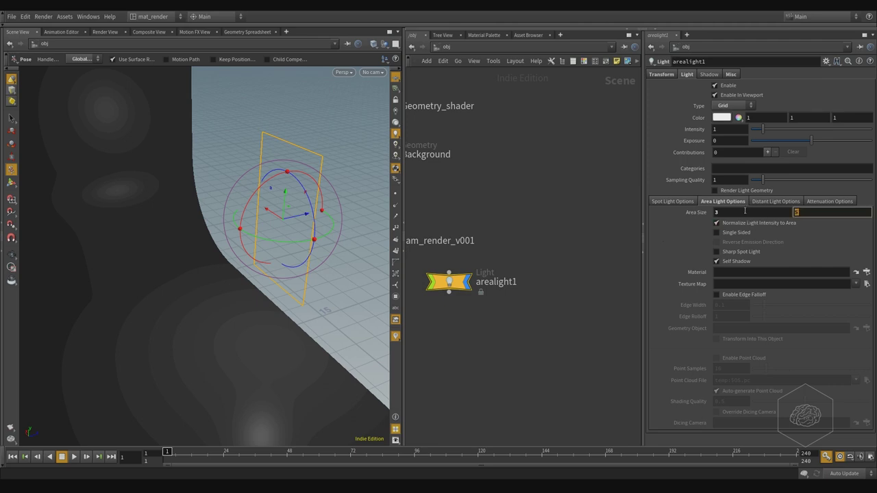
text(7)
key(Return)
Step: Reposition the enlarged area light above the side of the backdrop
key(s)
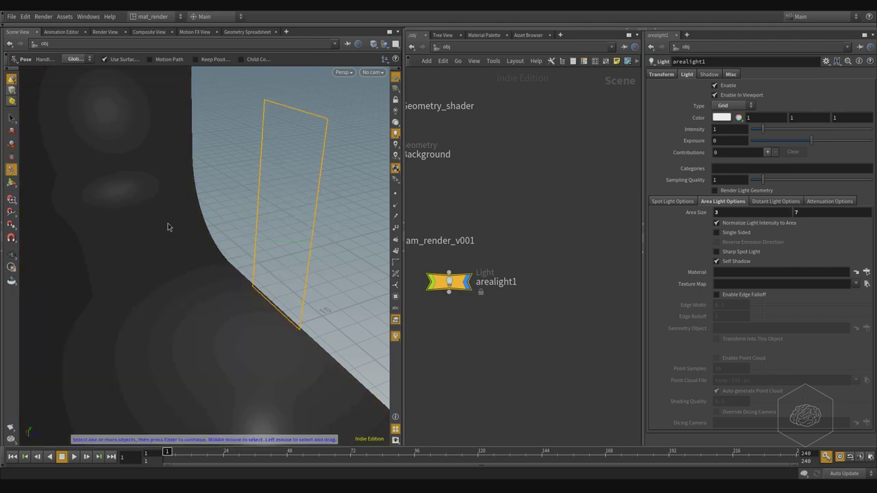
click(234, 222)
alt+drag(233, 223, 320, 204)
click(332, 220)
alt+drag(291, 251, 301, 254)
drag(266, 214, 276, 217)
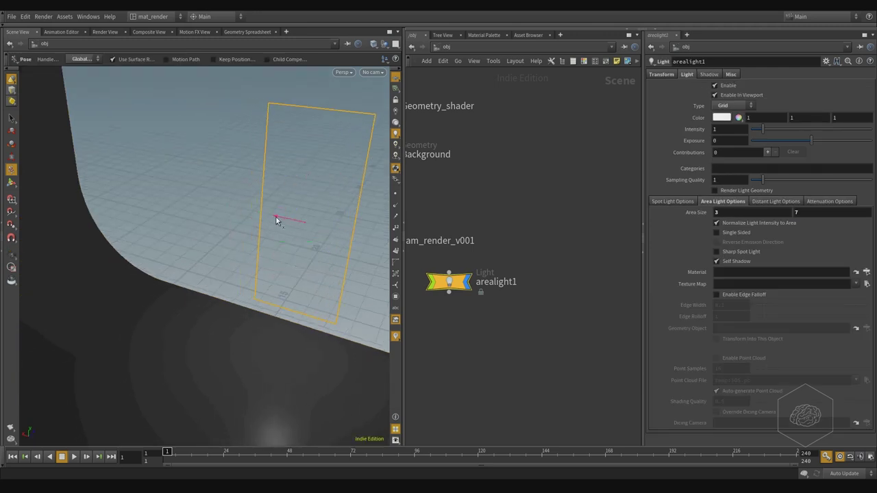
alt+scroll(176, 290, down, 5)
alt+drag(270, 292, 205, 278)
drag(254, 263, 269, 286)
alt+drag(192, 358, 302, 275)
key(Return)
Step: Make the area light single sided and check its placement relative to the shader ball
click(736, 234)
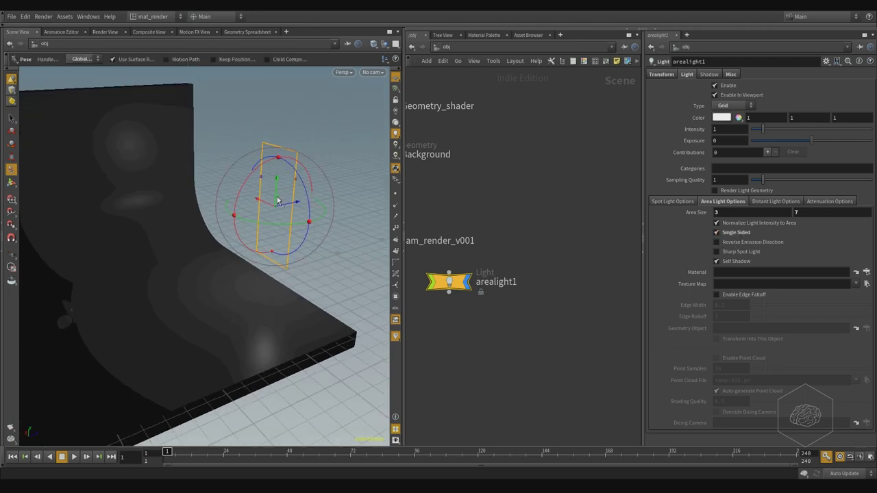
drag(278, 200, 327, 253)
scroll(327, 253, up, 3)
alt+middle_drag(327, 253, 294, 258)
alt+drag(294, 258, 274, 233)
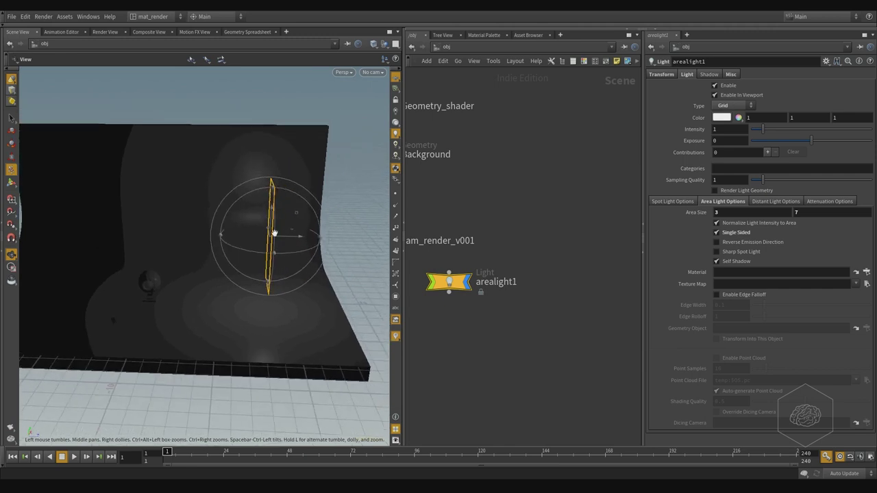
Step: Switch to the out network and add a Mantra render node
click(499, 45)
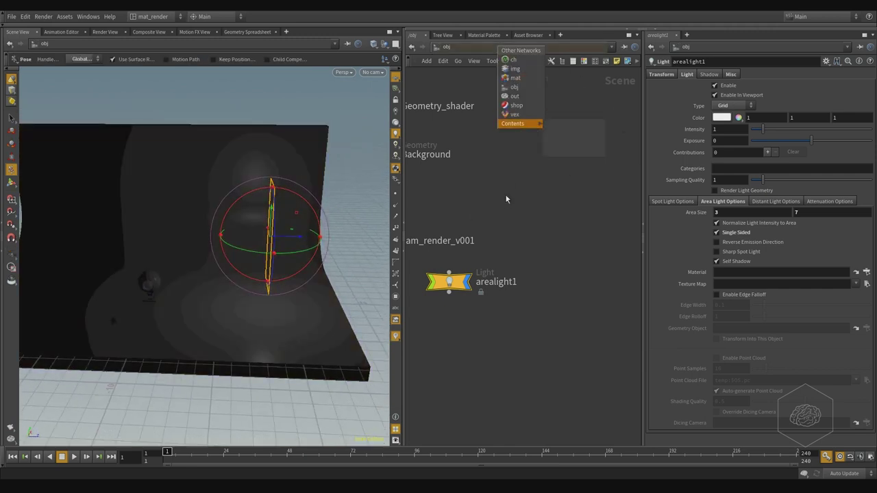
click(520, 96)
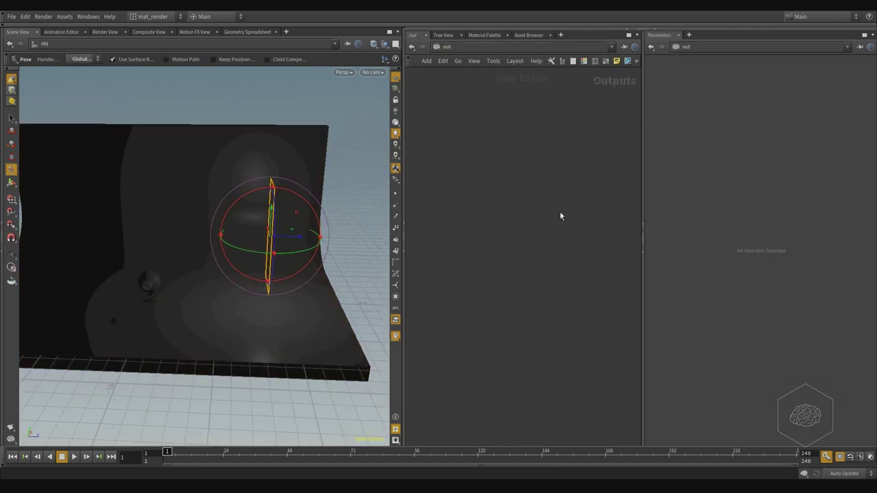
key(Tab)
text(mantra)
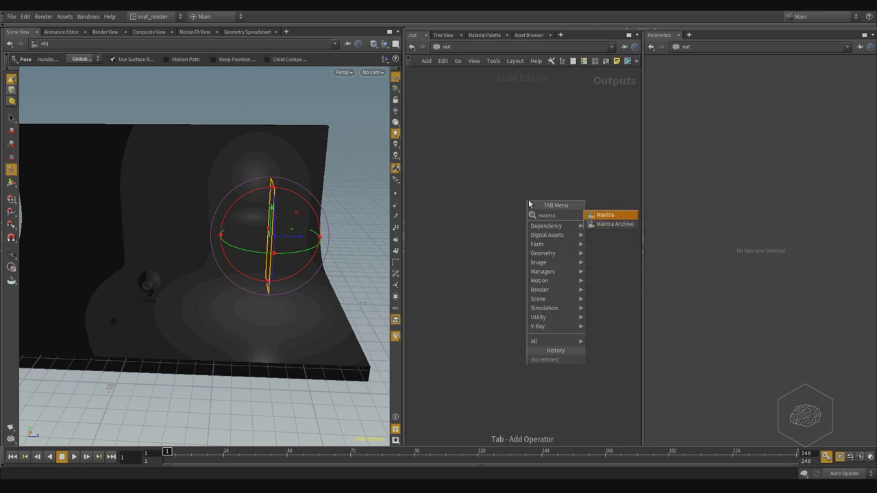
key(Return)
click(529, 201)
click(529, 201)
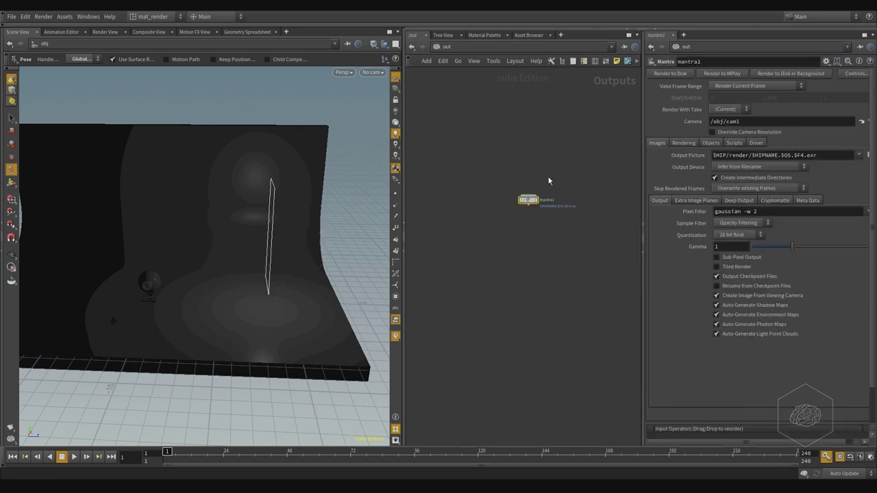
Step: Widen the parameter area and set the Mantra node's camera to /obj/cam_render_v001
click(782, 122)
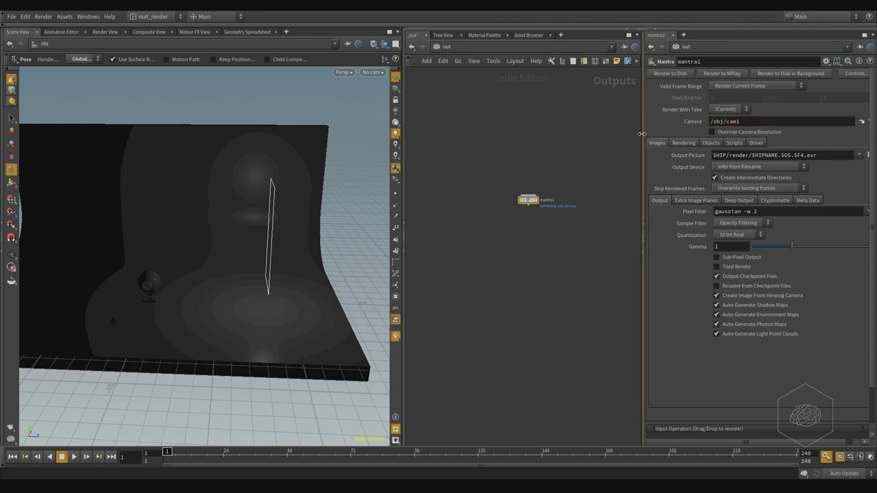
drag(643, 137, 581, 137)
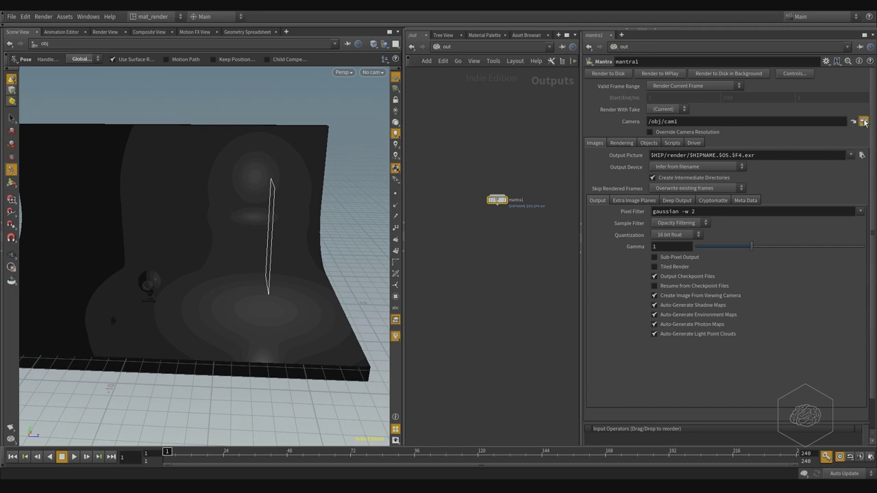
click(864, 121)
click(809, 65)
click(786, 189)
click(751, 122)
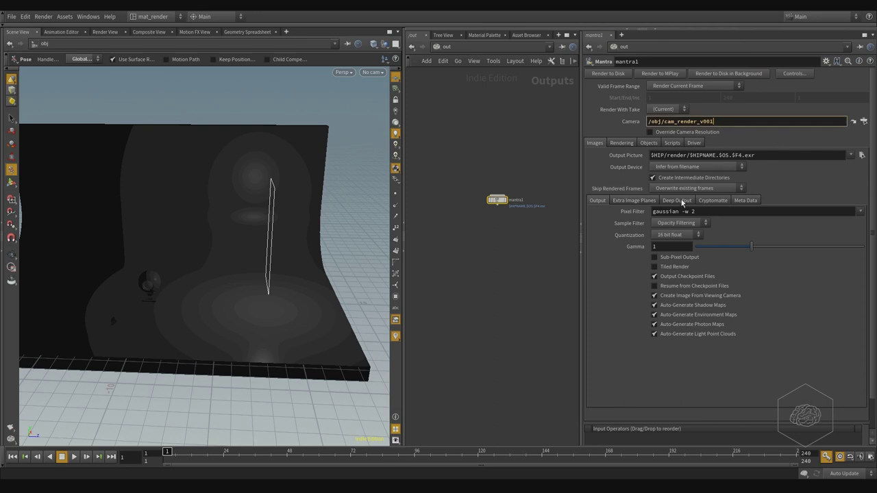
Step: Look through cam_render_v001 in the viewport to check how the shader ball is framed and lit
middle_drag(484, 160, 477, 218)
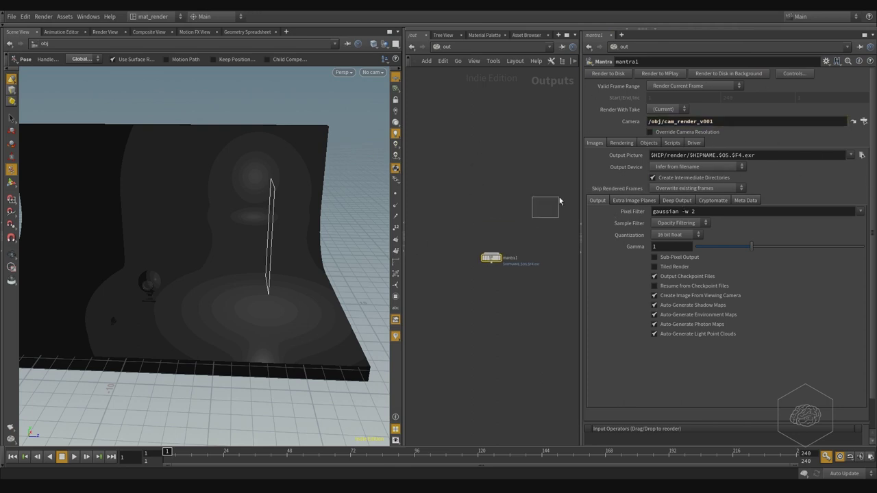
drag(333, 215, 295, 206)
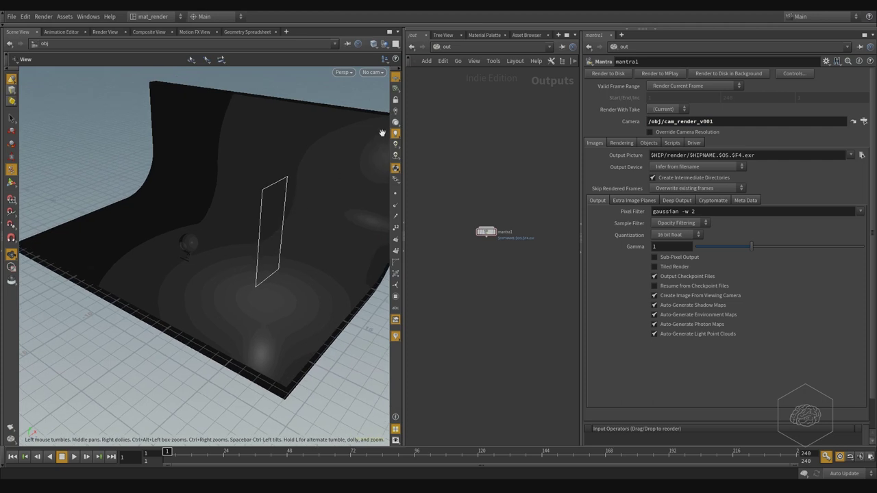
click(371, 73)
click(396, 114)
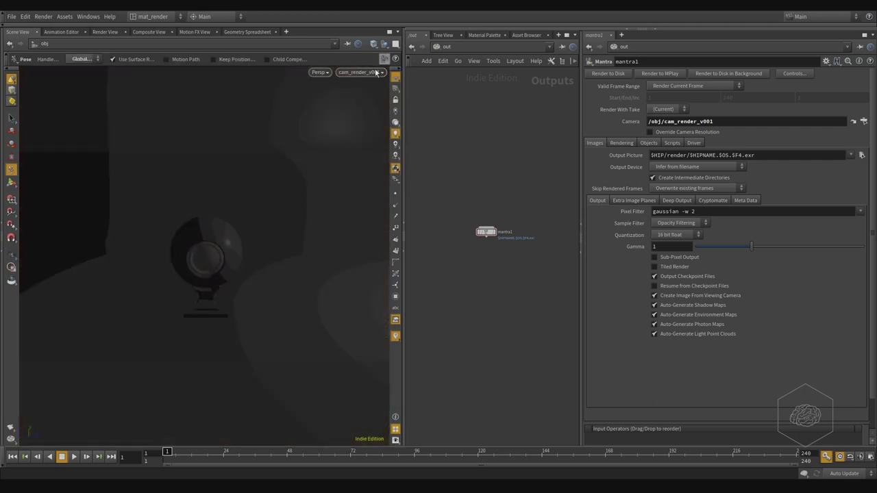
Step: Leave the render camera view for a free view from above and select the area light
click(359, 72)
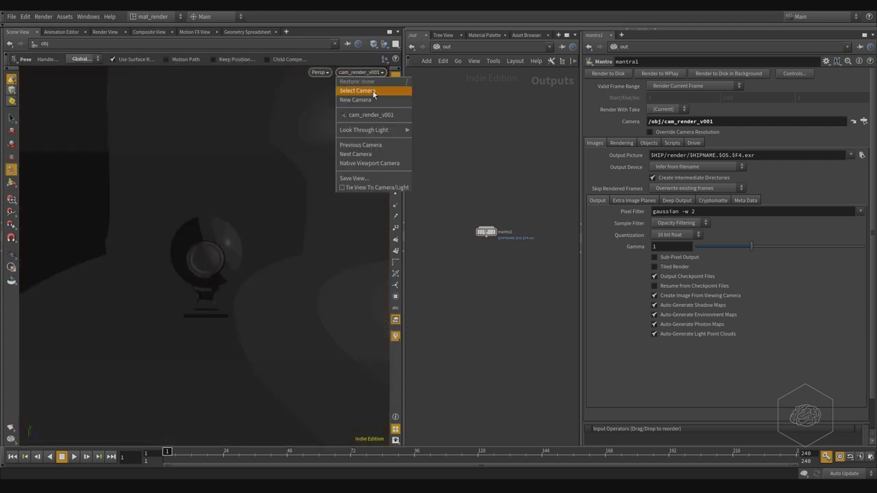
click(357, 99)
drag(357, 100, 261, 230)
click(345, 262)
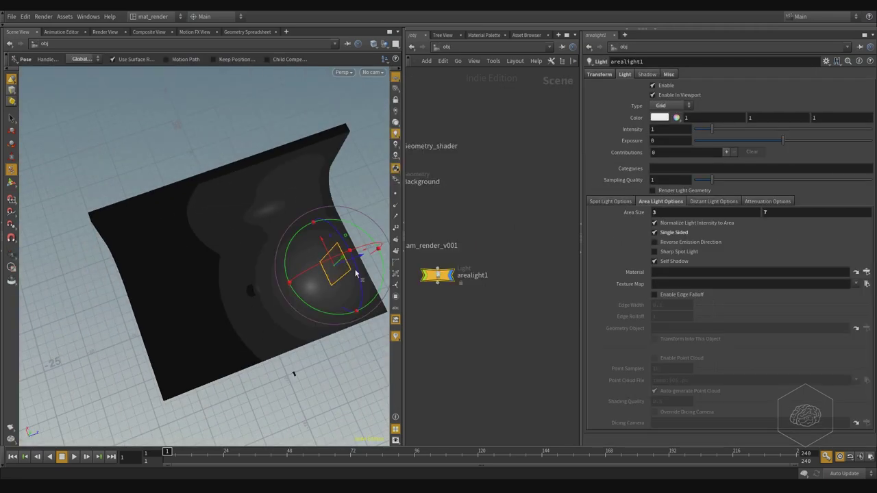
Step: Move the area light across to the other side of the shader ball and look through cam_render_v001
drag(358, 263, 258, 294)
key(Escape)
alt+drag(239, 327, 263, 315)
scroll(263, 315, up, 5)
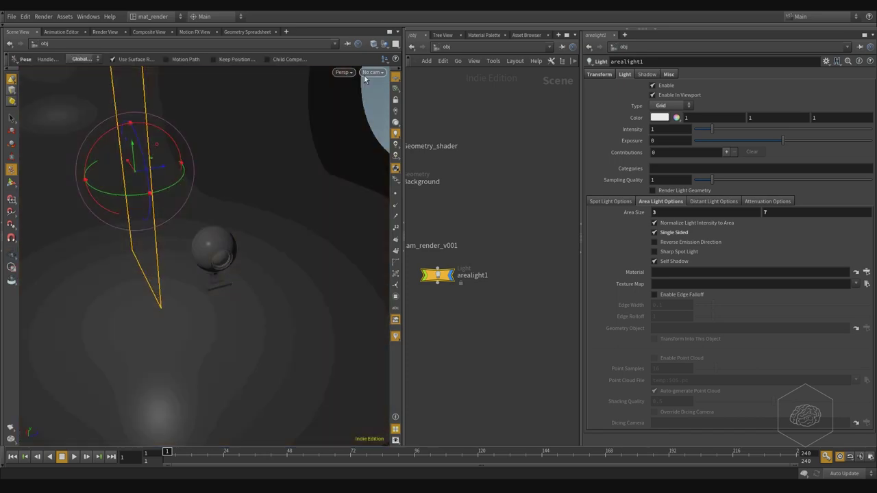
click(371, 72)
click(387, 115)
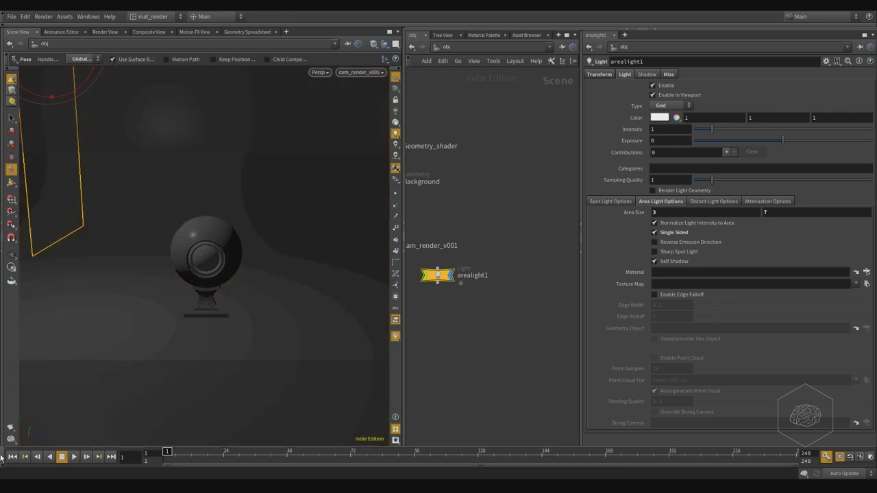
Step: Render the camera view with the mantra1 node, check the lighting, and minimize the render window
click(10, 439)
click(27, 464)
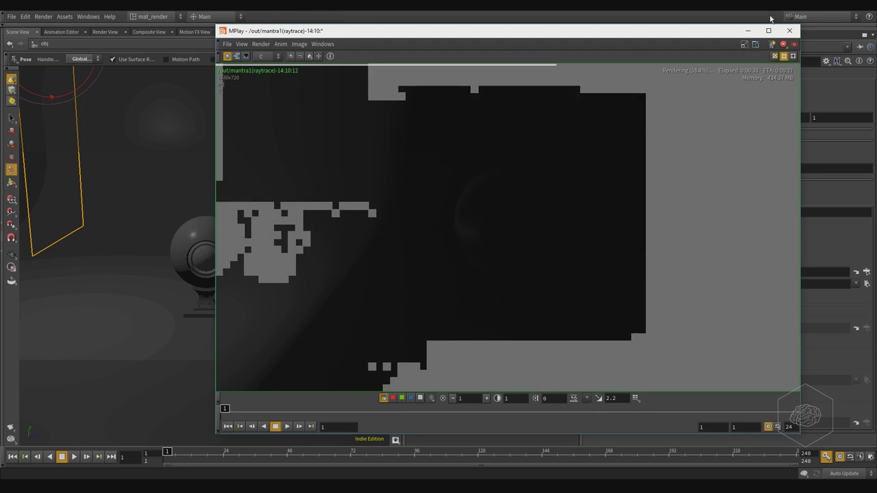
click(748, 30)
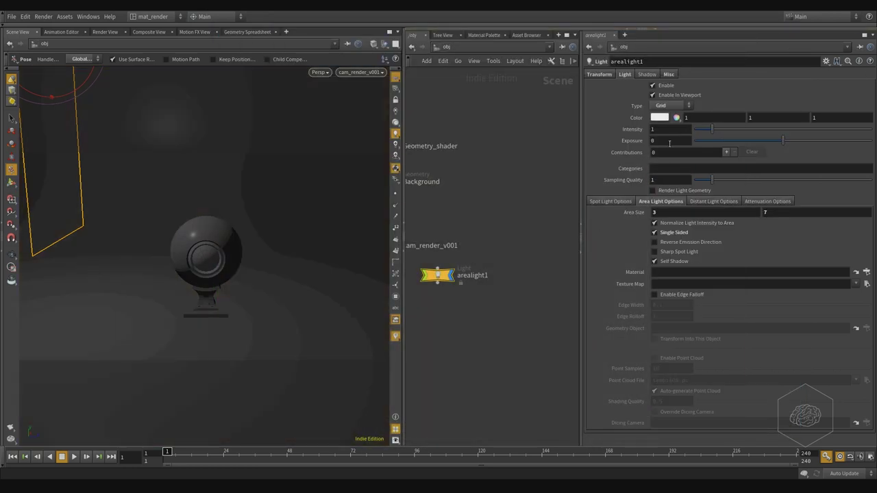
Step: Set the area light's intensity to 10
click(661, 129)
text(10)
key(Return)
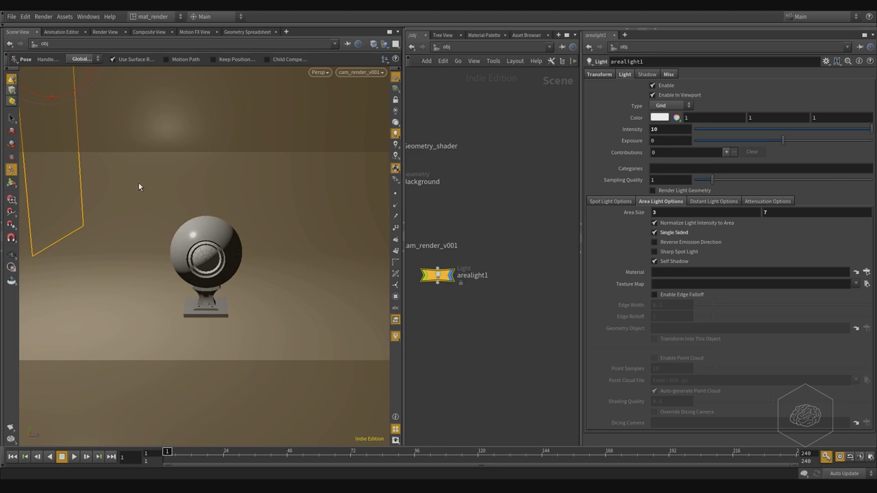
Step: Shift the area light sideways so that it stands closer to the shader ball
alt+right_drag(128, 196, 137, 233)
alt+drag(137, 233, 119, 153)
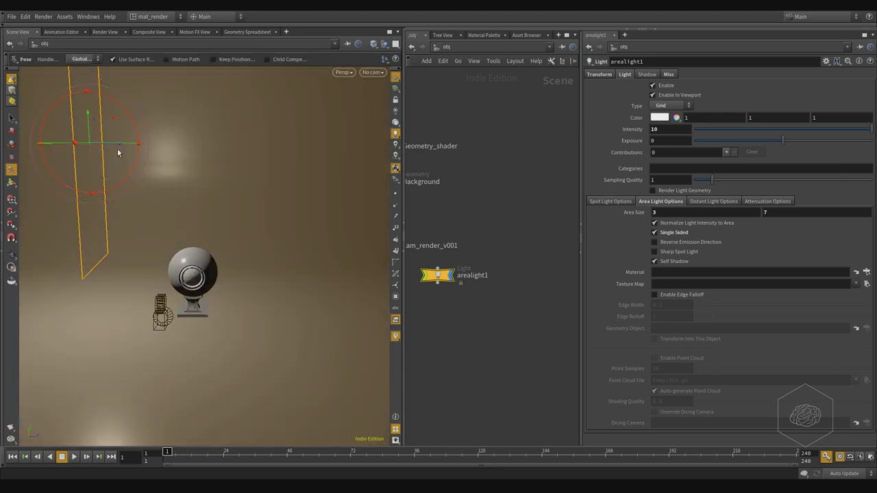
alt+drag(126, 212, 126, 203)
alt+middle_drag(151, 173, 150, 261)
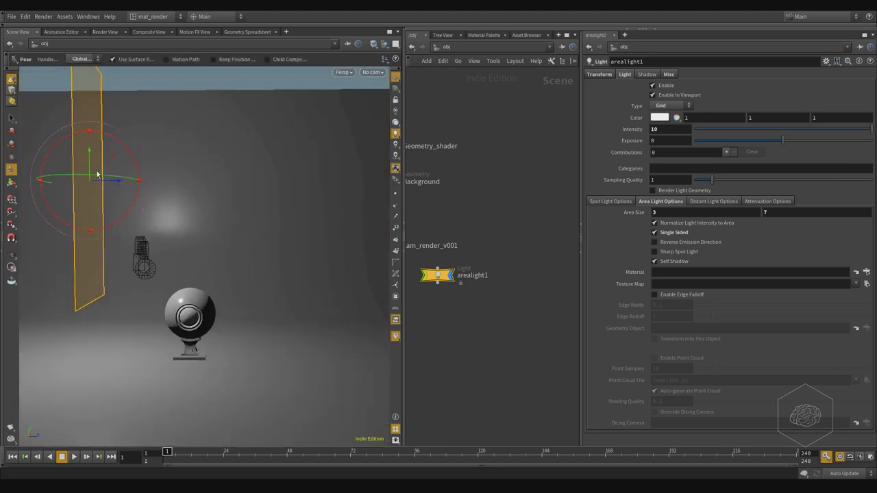
drag(100, 181, 177, 192)
alt+scroll(163, 321, up, 3)
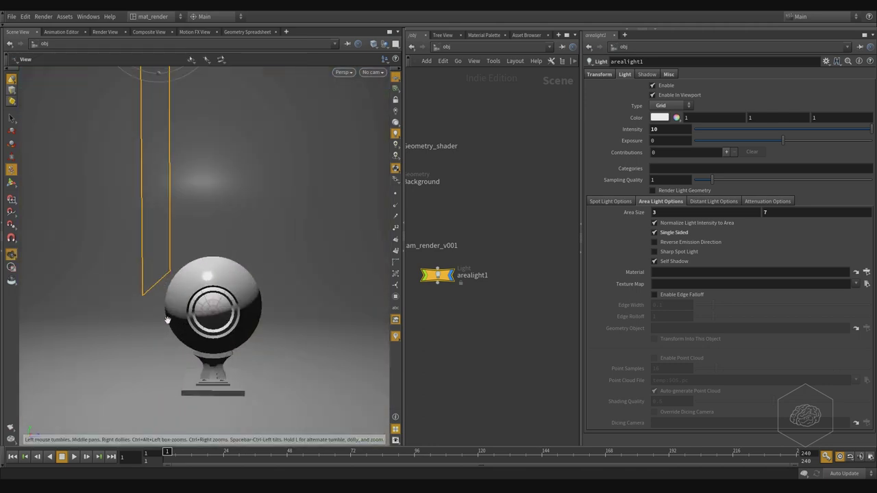
alt+drag(256, 212, 301, 158)
key(Escape)
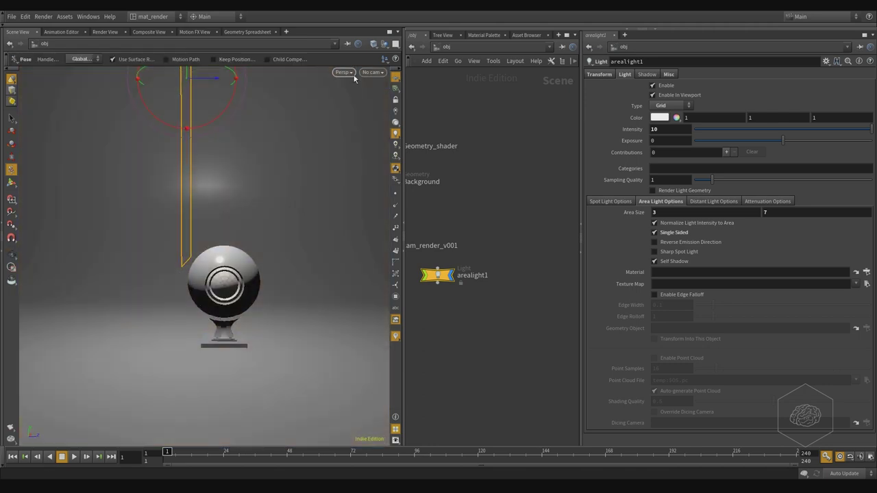
Step: Check the closer light placement in a Mantra render through cam_render_v001, and minimize the render window
click(373, 71)
click(394, 115)
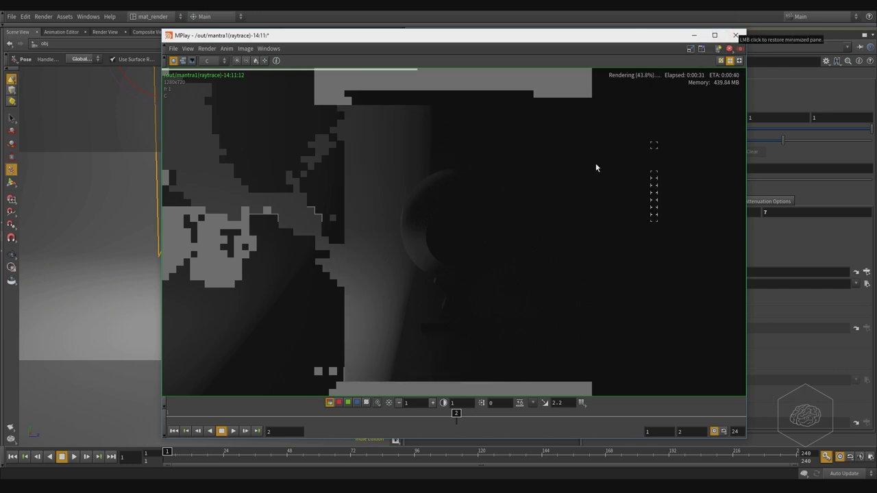
click(694, 35)
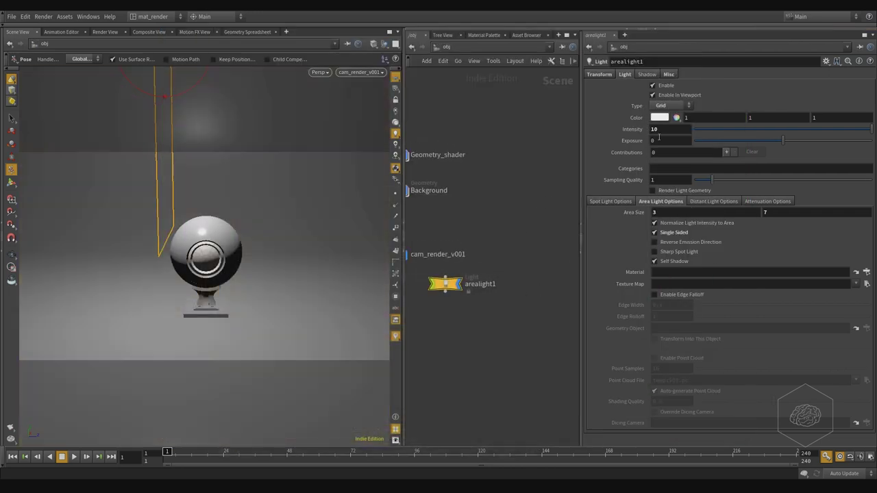
Step: Turn off Single Sided and enable Sharp Spot Light and Render Light Geometry on the area light
click(668, 234)
click(686, 253)
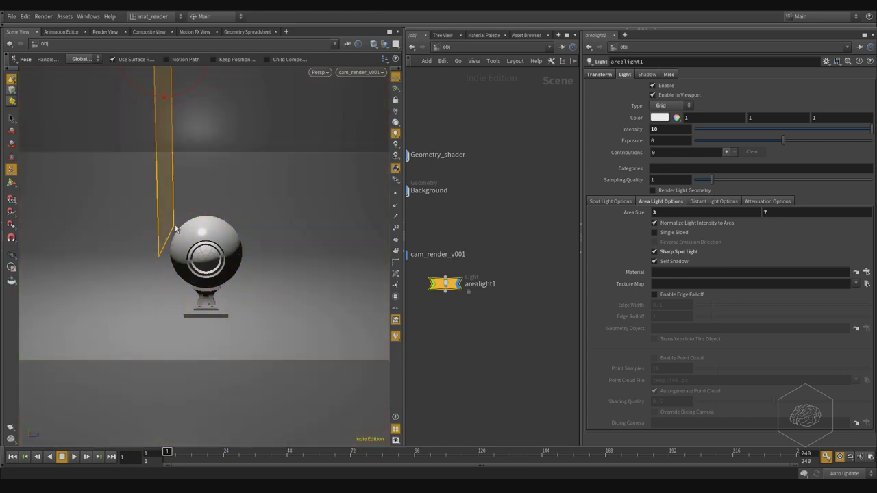
click(662, 192)
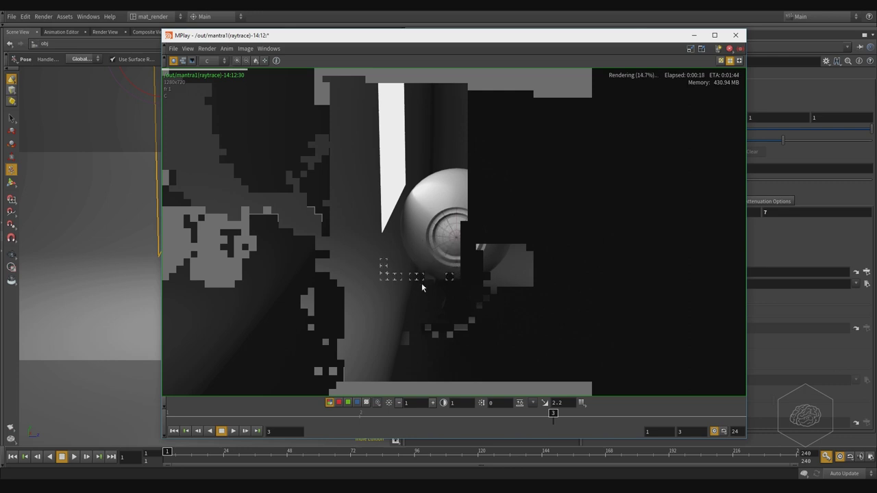
Step: Examine the light geometry and the shader ball up close in the Mantra render, and minimize the render window
scroll(434, 176, up, 3)
scroll(463, 199, up, 1)
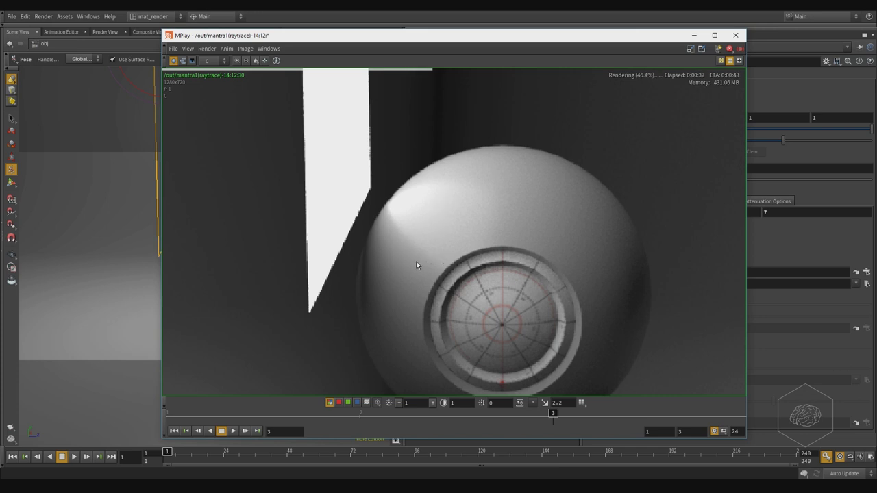
scroll(397, 250, down, 5)
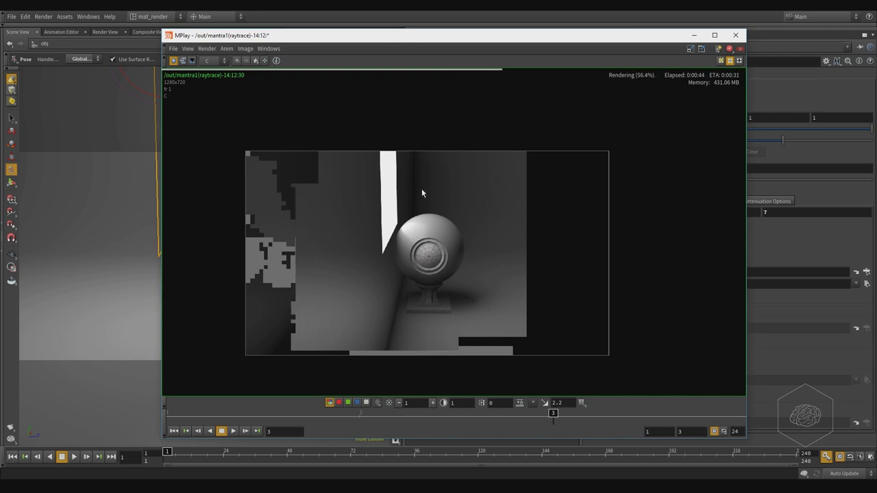
click(696, 35)
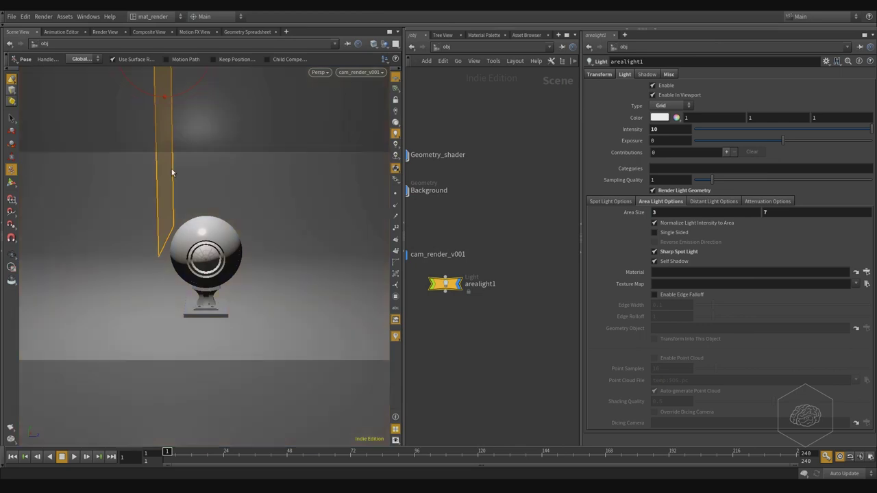
Step: Move the area light away from the shader ball to the outer side edge of the backdrop
alt+drag(321, 237, 279, 219)
alt+right_drag(278, 219, 240, 252)
mouse_move(314, 276)
mouse_down()
mouse_move(277, 266)
mouse_move(158, 304)
mouse_move(165, 308)
mouse_up()
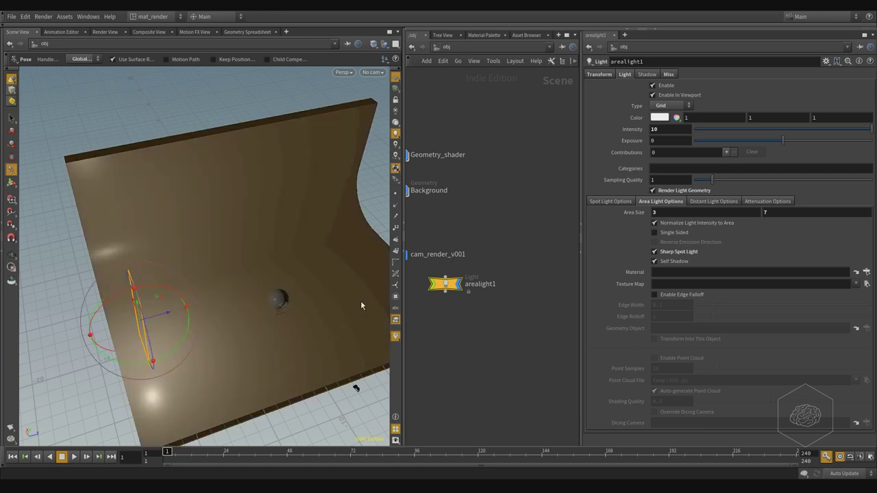
alt+drag(256, 336, 247, 304)
alt+right_drag(186, 268, 172, 307)
drag(173, 307, 323, 266)
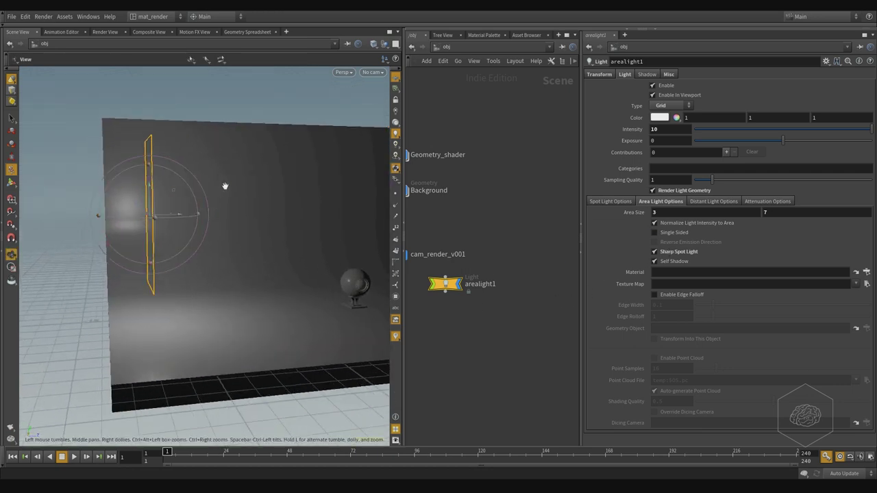
alt+middle_drag(225, 186, 220, 217)
alt+drag(75, 278, 180, 273)
drag(260, 218, 255, 242)
alt+drag(340, 275, 177, 232)
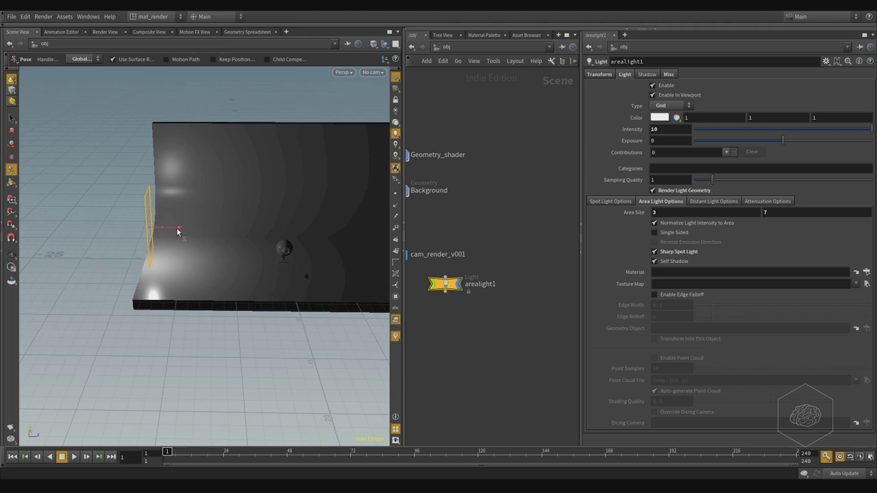
alt+middle_drag(229, 261, 158, 303)
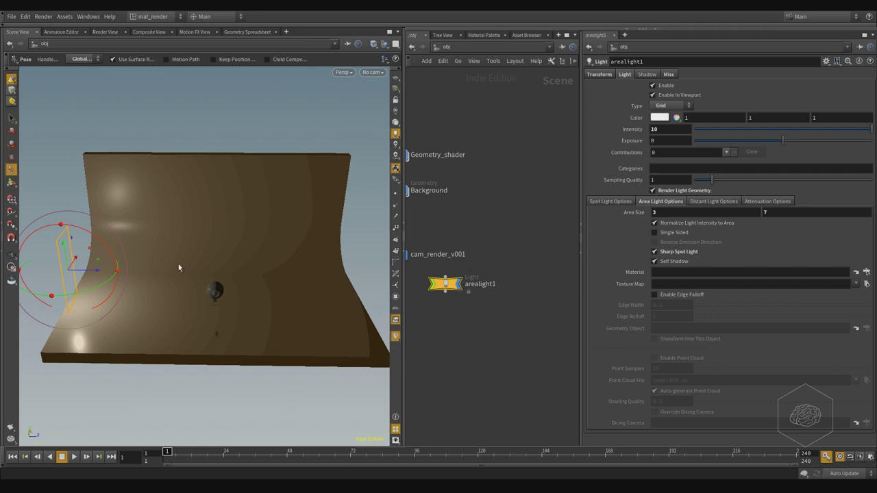
Step: Duplicate the area light and place the copy at the opposite side edge of the backdrop
alt+right_drag(95, 299, 85, 279)
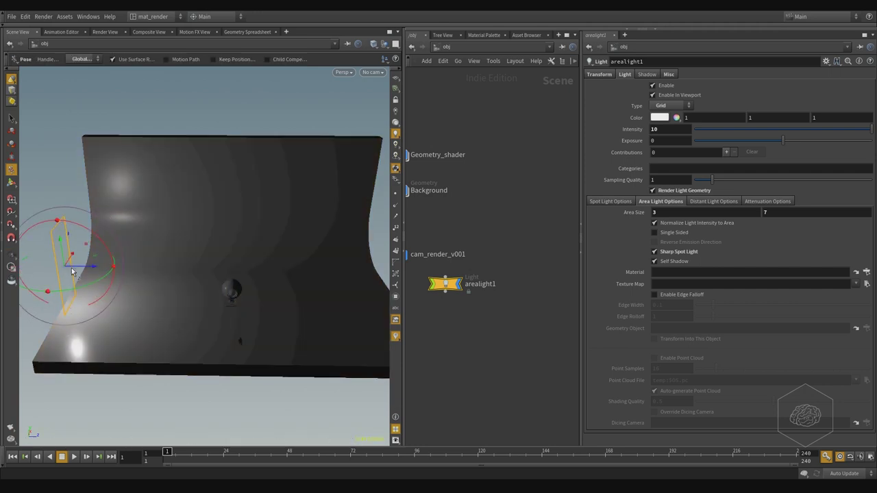
key(h)
drag(492, 233, 449, 290)
mouse_move(80, 267)
mouse_down()
mouse_move(407, 287)
mouse_move(387, 289)
mouse_up()
alt+middle_drag(302, 278, 204, 281)
alt+right_drag(288, 290, 298, 305)
mouse_move(297, 305)
mouse_down()
mouse_move(190, 298)
mouse_move(244, 294)
mouse_move(339, 319)
mouse_up()
alt+drag(317, 352, 299, 325)
drag(248, 308, 272, 308)
Step: Set the shadow type of both area lights to No Shadows
drag(538, 240, 407, 343)
click(647, 75)
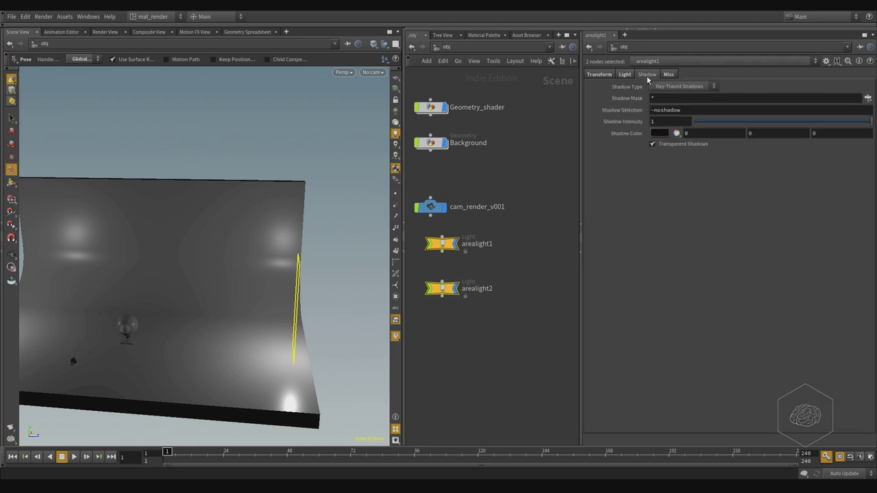
click(696, 88)
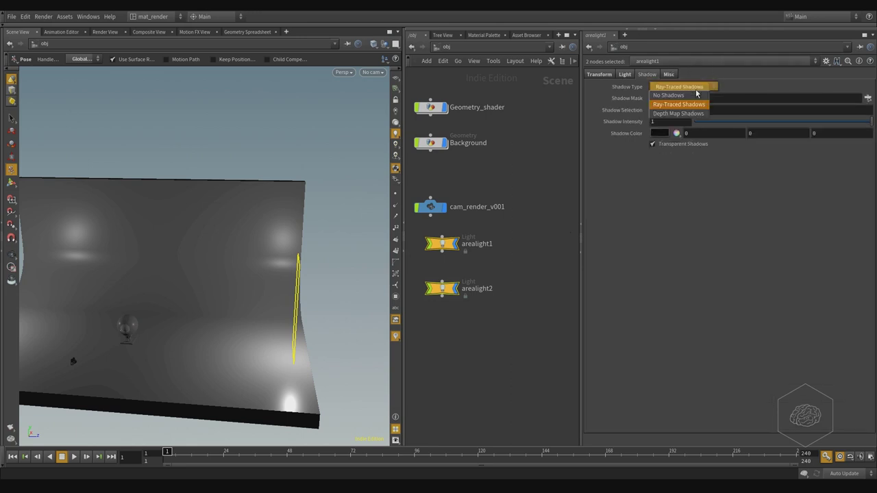
click(683, 95)
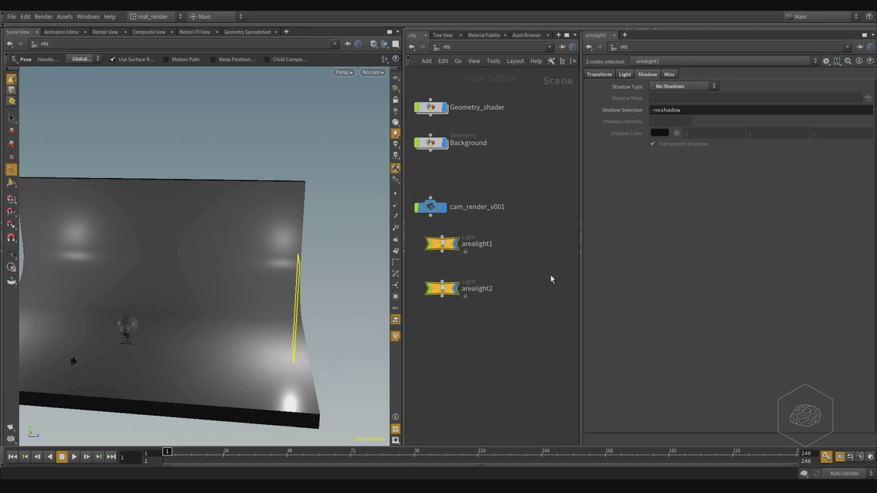
click(482, 319)
Step: Inspect the two-light setup from a free view and look through cam_render_v001
alt+drag(135, 197, 215, 235)
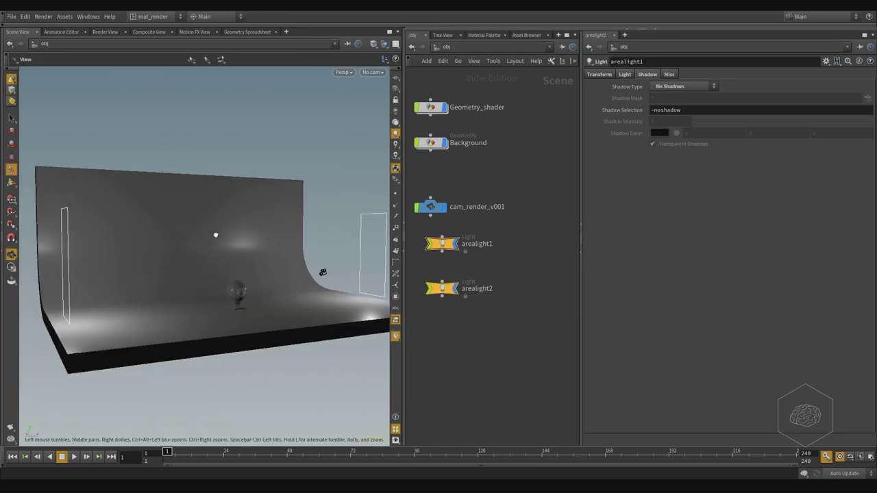
alt+middle_drag(239, 245, 218, 257)
alt+drag(283, 270, 267, 270)
alt+middle_drag(267, 270, 336, 307)
click(376, 71)
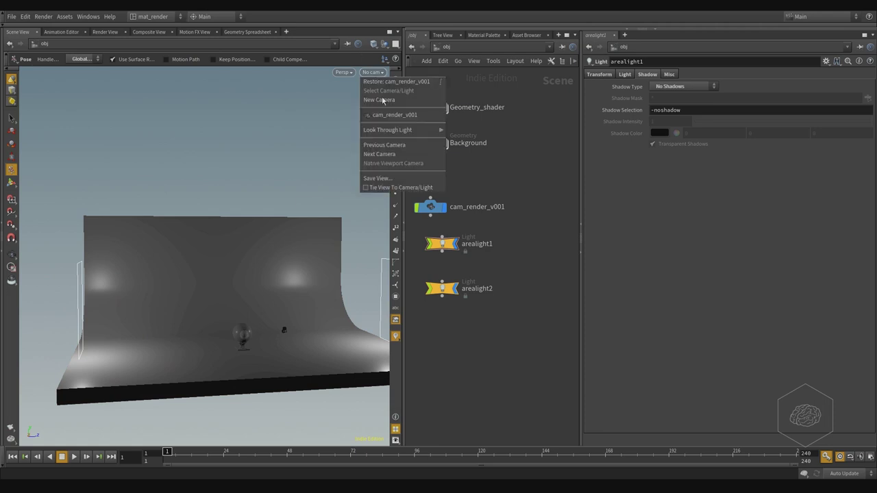
click(408, 115)
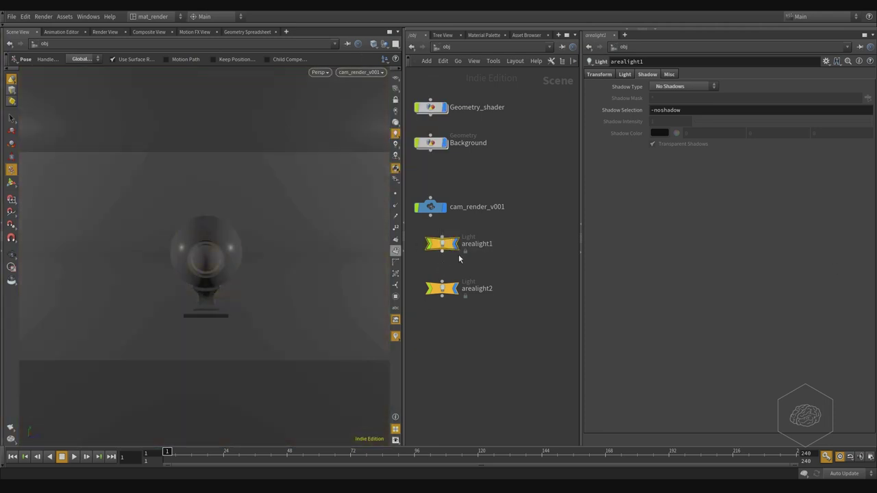
Step: Select arealight1 and arealight2 together and show their shared light settings
click(438, 289)
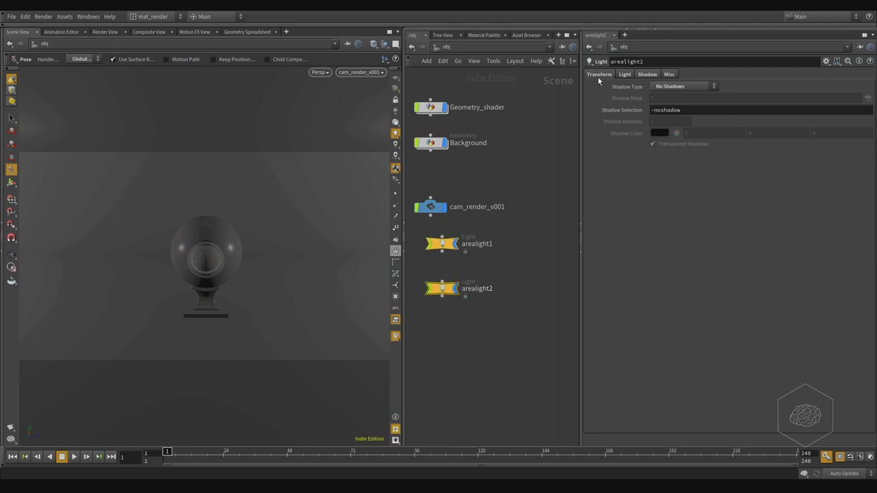
click(598, 74)
drag(528, 228, 424, 345)
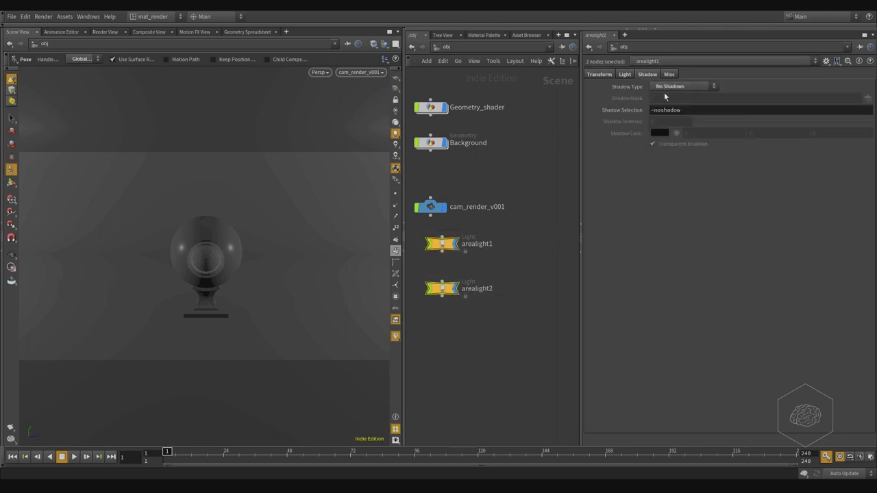
click(598, 74)
click(625, 74)
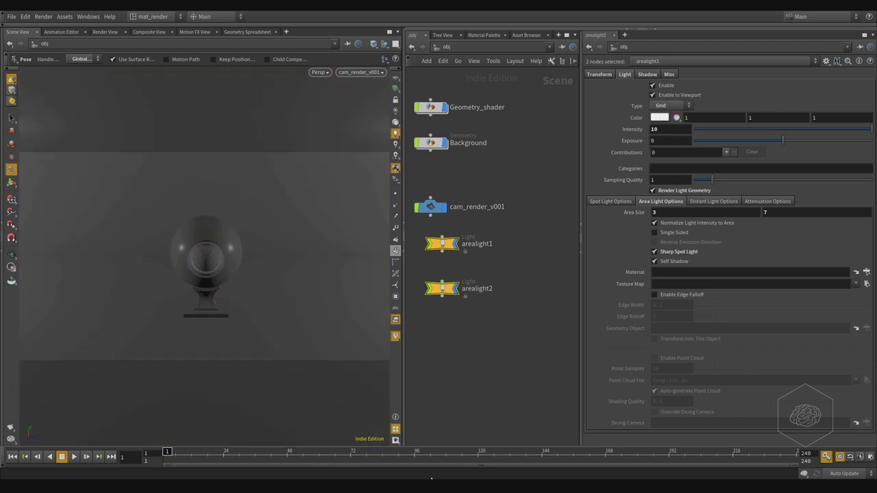
click(395, 204)
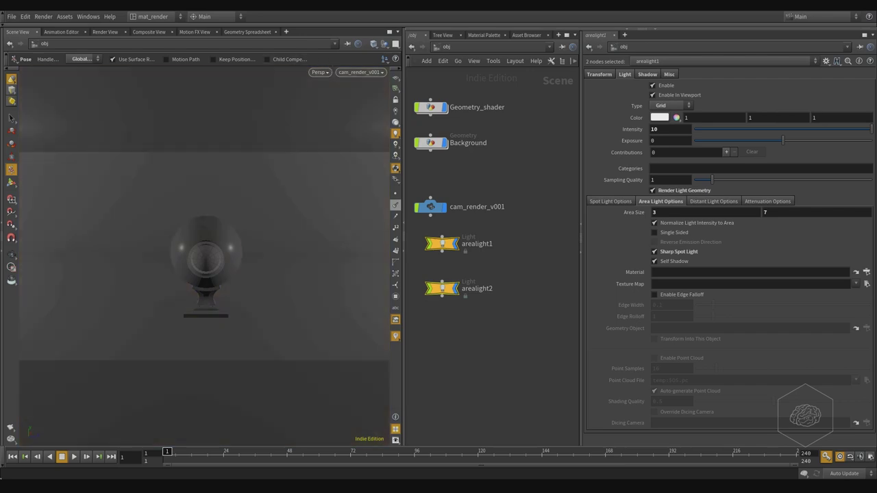